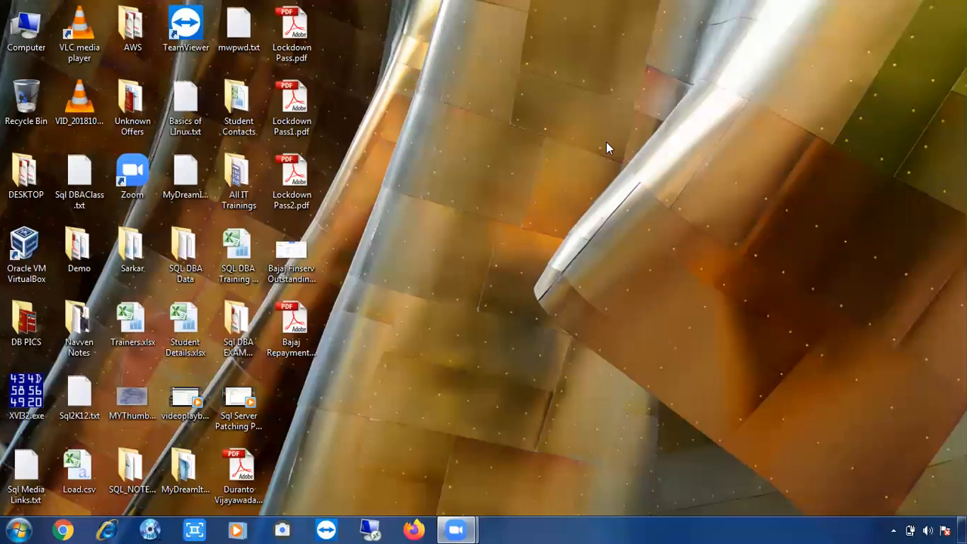
# Step: Launch Oracle VM VirtualBox from the desktop and allow it to open its manager
pyautogui.doubleClick(34, 253)
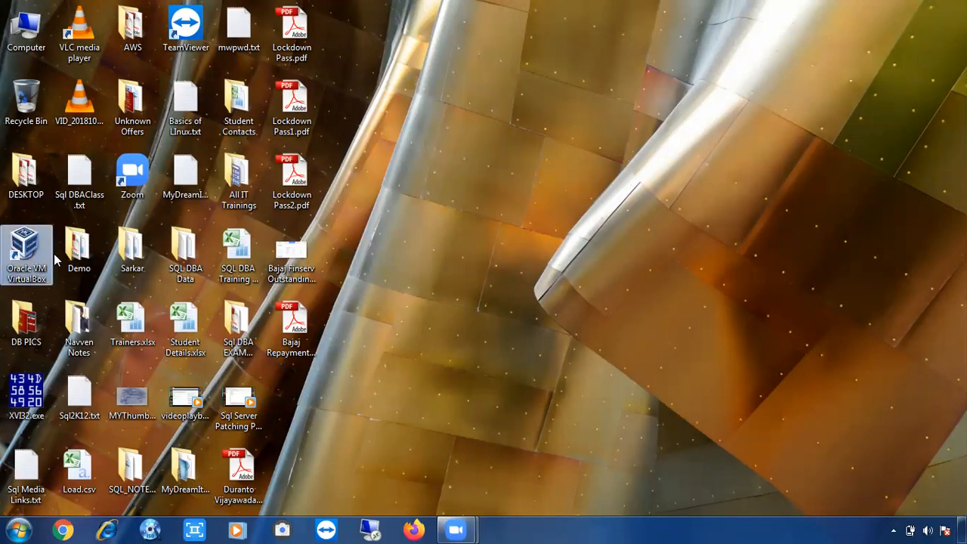
pyautogui.rightClick(37, 252)
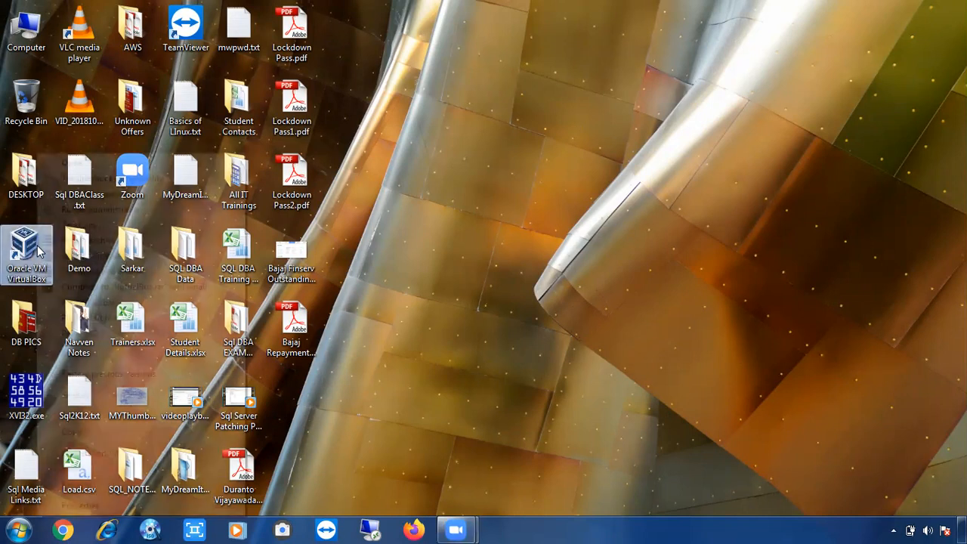
pyautogui.click(88, 215)
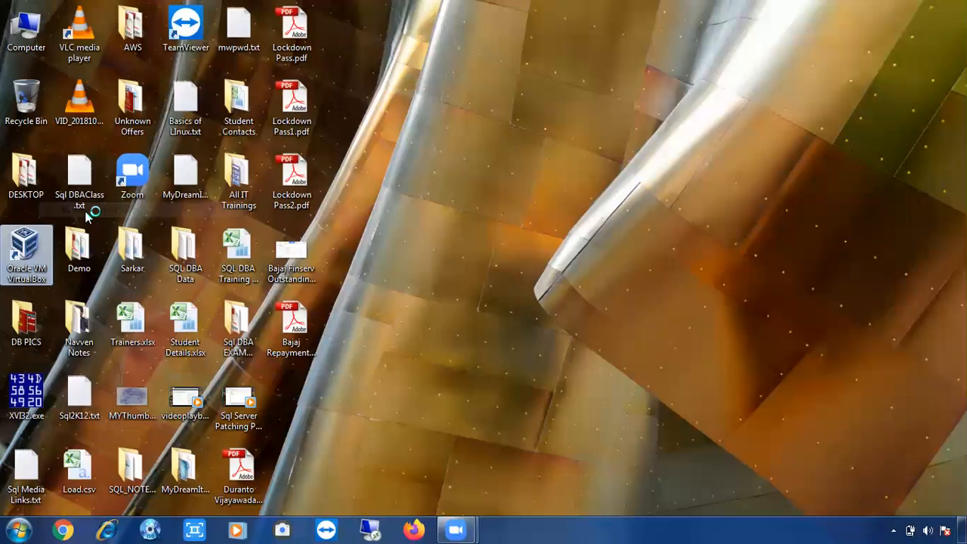
pyautogui.click(547, 294)
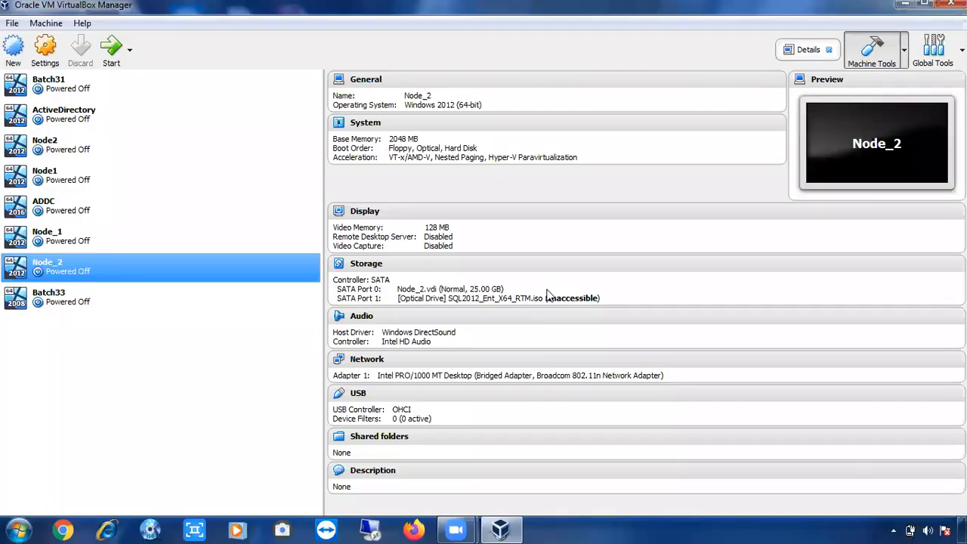
# Step: Start the Batch33 virtual machine and boot its guest system with the Start Windows Normally option
pyautogui.click(484, 318)
pyautogui.click(216, 306)
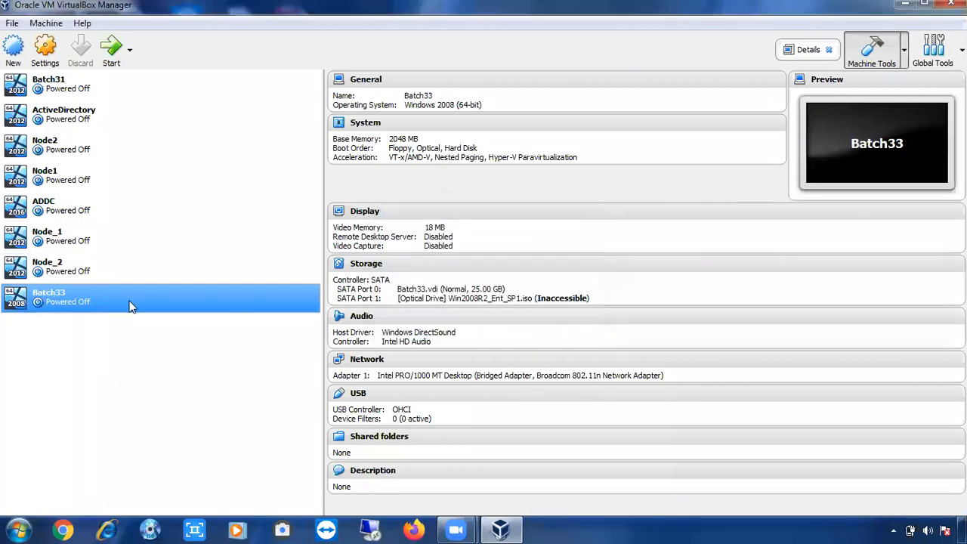
pyautogui.doubleClick(129, 306)
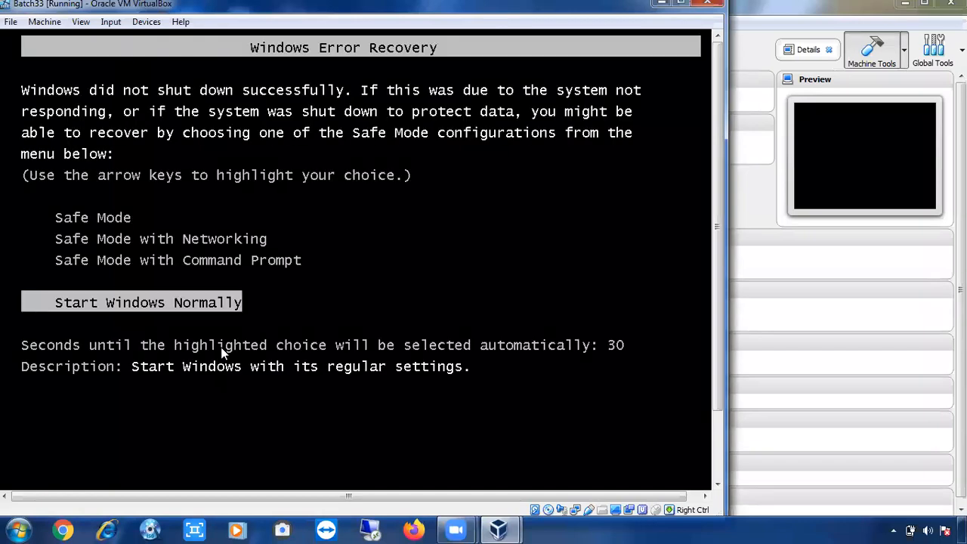
pyautogui.press('Return')
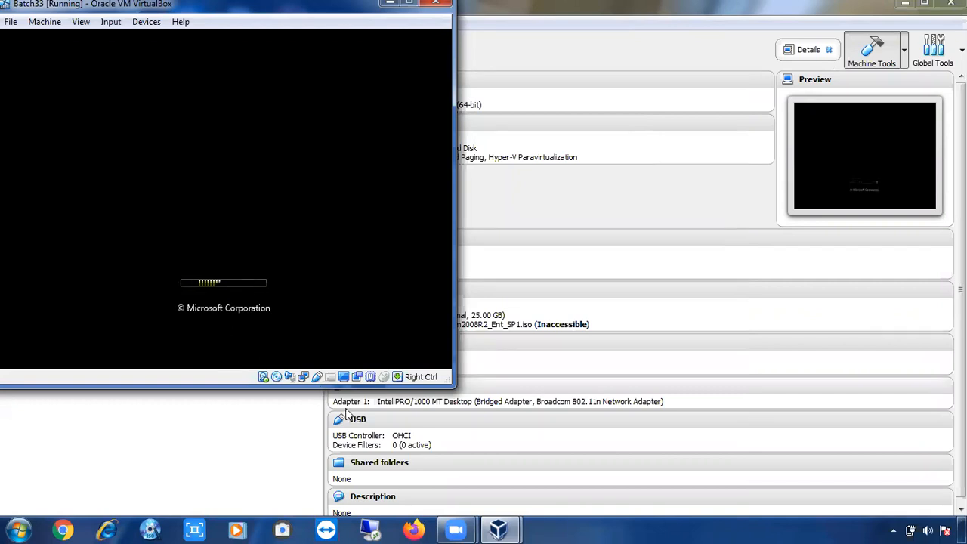
# Step: Open a blank Notepad document on the host computer
pyautogui.click(556, 528)
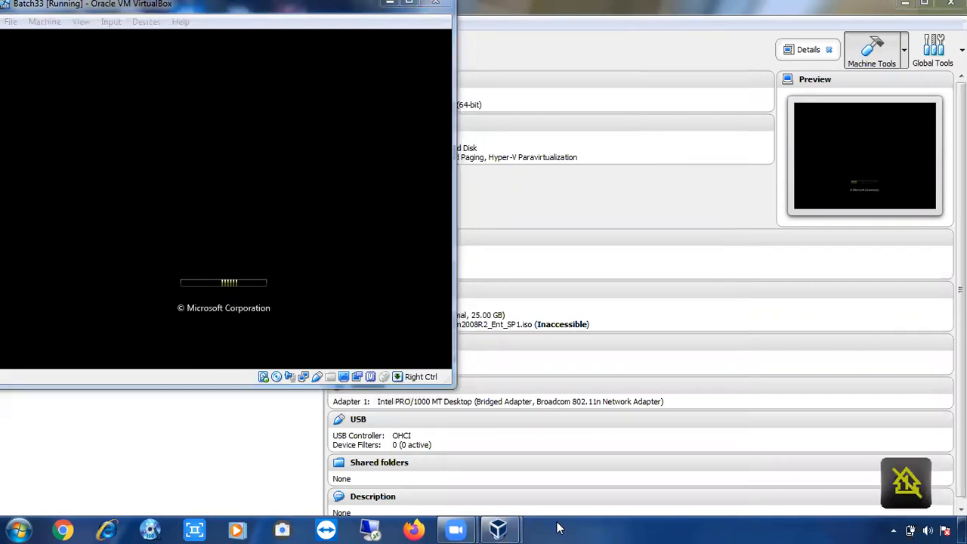
pyautogui.press('super+r')
pyautogui.write('no')
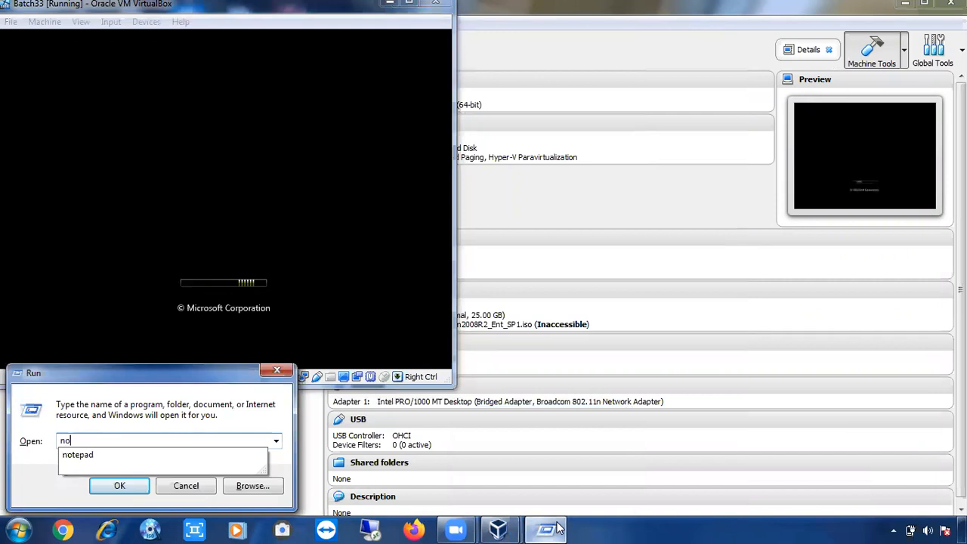
pyautogui.press('Down')
pyautogui.press('Return')
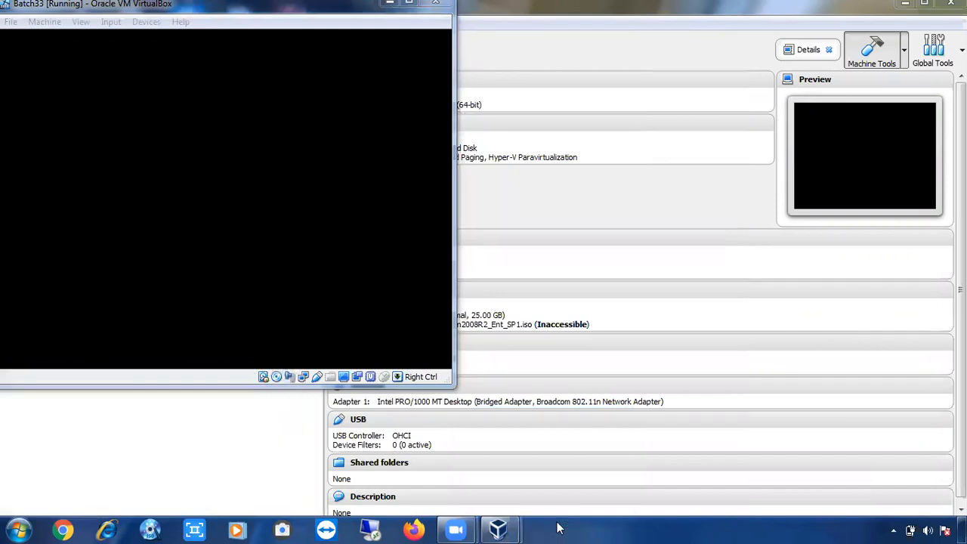
# Step: Write the title "Minimum Requirements For Installing Sql server" on the first line of the note
pyautogui.write('Minum')
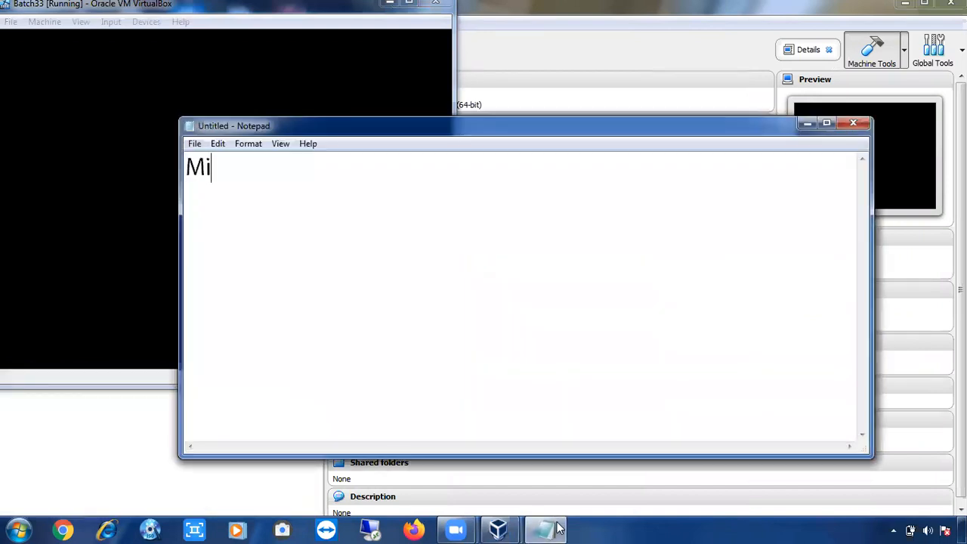
pyautogui.press('BackSpace')
pyautogui.press('BackSpace')
pyautogui.write('imum Re')
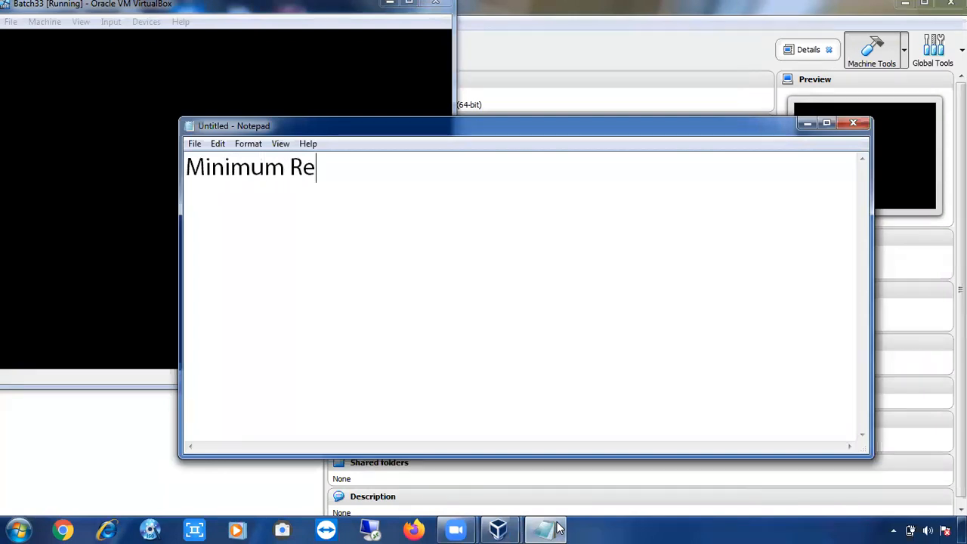
pyautogui.write('quirement')
pyautogui.press('BackSpace')
pyautogui.press('BackSpace')
pyautogui.write('ents Fro In')
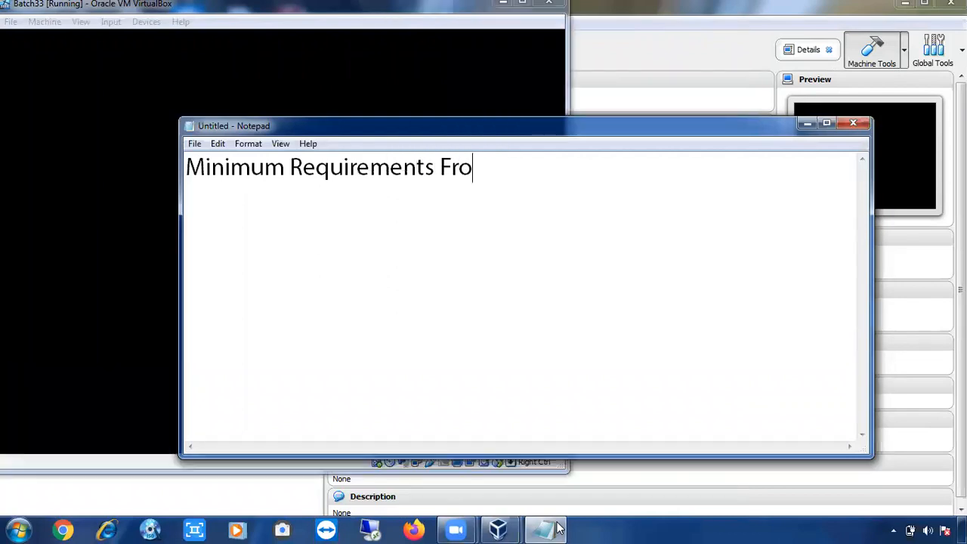
pyautogui.press('BackSpace')
pyautogui.press('BackSpace')
pyautogui.press('BackSpace')
pyautogui.press('BackSpace')
pyautogui.press('BackSpace')
pyautogui.write('or Installing Sql server')
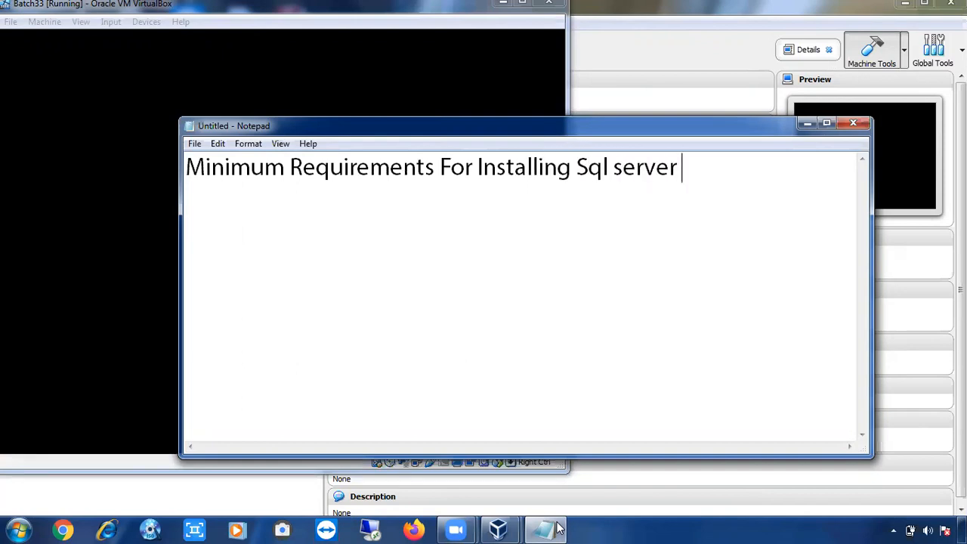
# Step: Add the version heading "Sql Server 2005" on a new line below the title
pyautogui.press('Return')
pyautogui.write('Sql S')
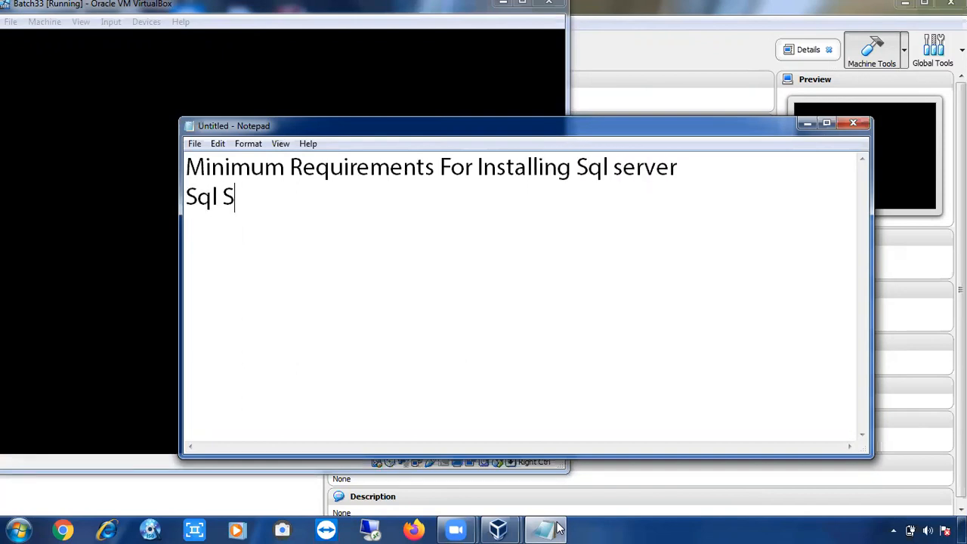
pyautogui.write('erver 2005')
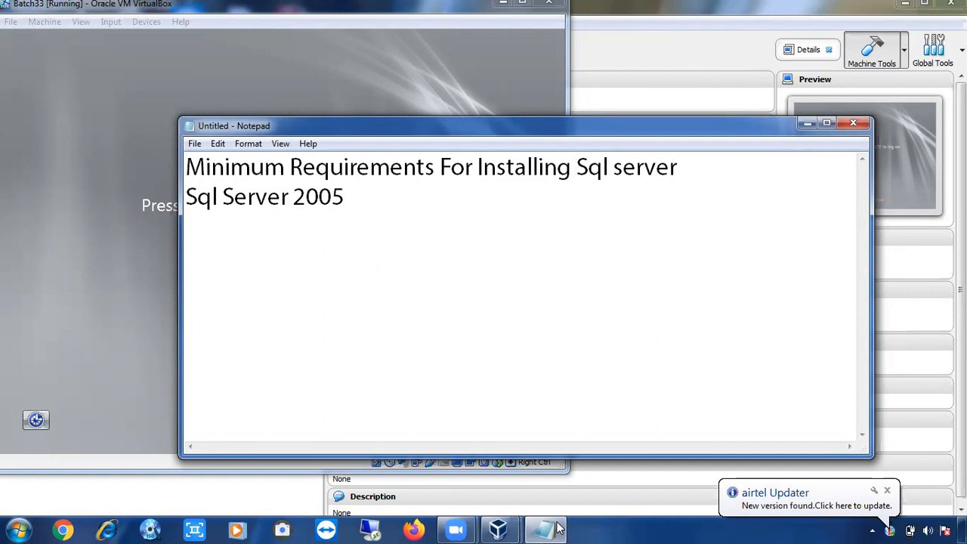
# Step: Add the subheading "HardWare Requirements" below the version heading and start an empty line beneath it
pyautogui.press('Return')
pyautogui.write('Min')
pyautogui.press('BackSpace')
pyautogui.press('BackSpace')
pyautogui.press('BackSpace')
pyautogui.write('Soft')
pyautogui.press('BackSpace')
pyautogui.press('BackSpace')
pyautogui.press('BackSpace')
pyautogui.press('BackSpace')
pyautogui.write('Hard')
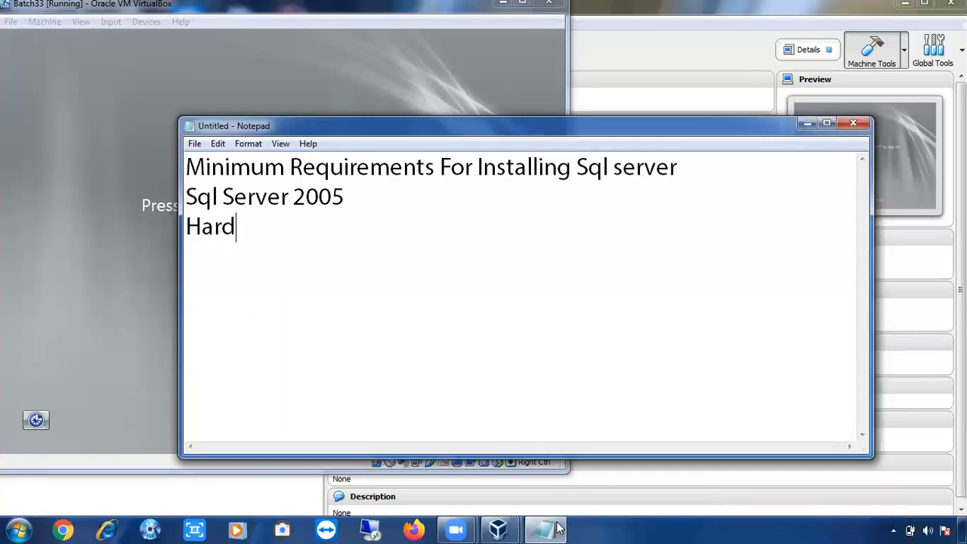
pyautogui.write('Ware')
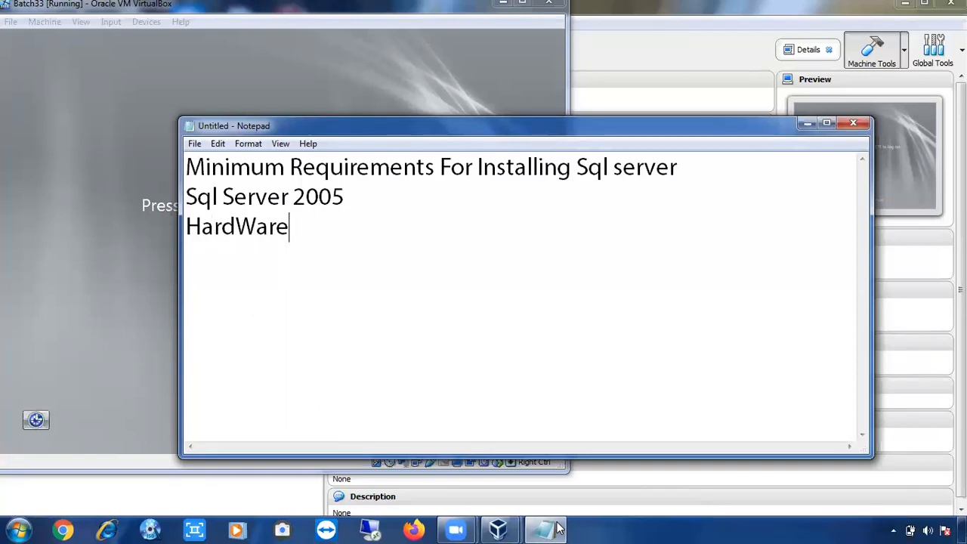
pyautogui.write(' Requirement')
pyautogui.press('BackSpace')
pyautogui.press('BackSpace')
pyautogui.write('ents')
pyautogui.press('Return')
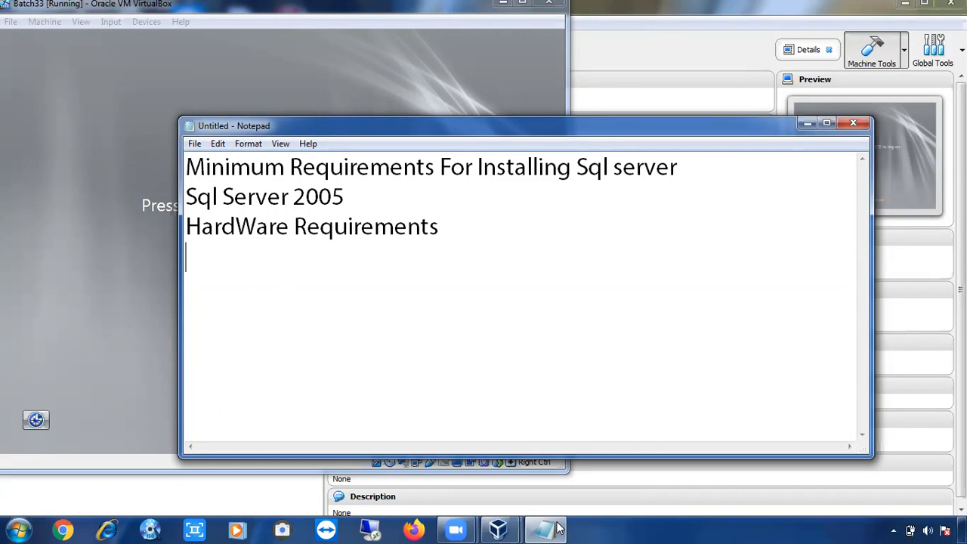
# Step: Switch to the Batch33 virtual machine and log on as Administrator with the account password
pyautogui.click(104, 359)
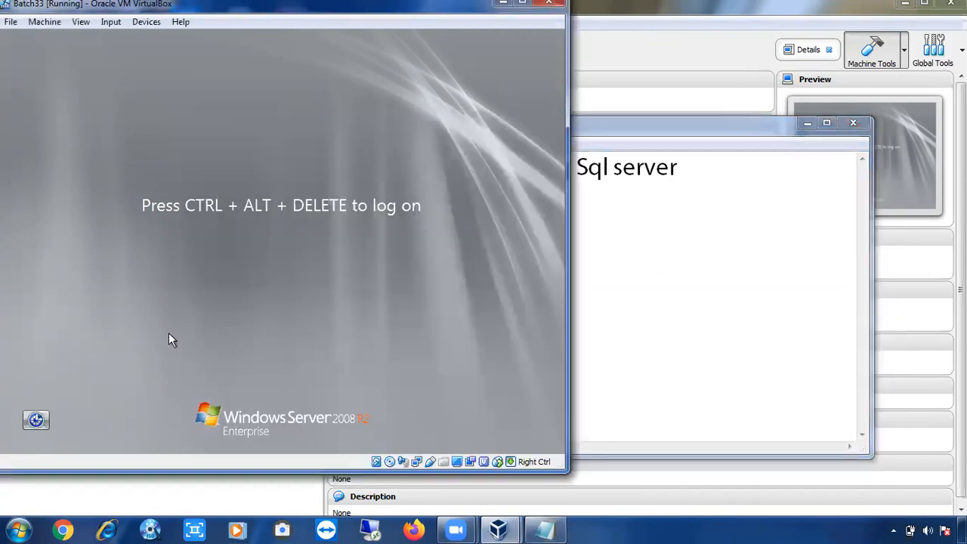
pyautogui.hotkey('ctrl', 'Delete')
pyautogui.write('******')
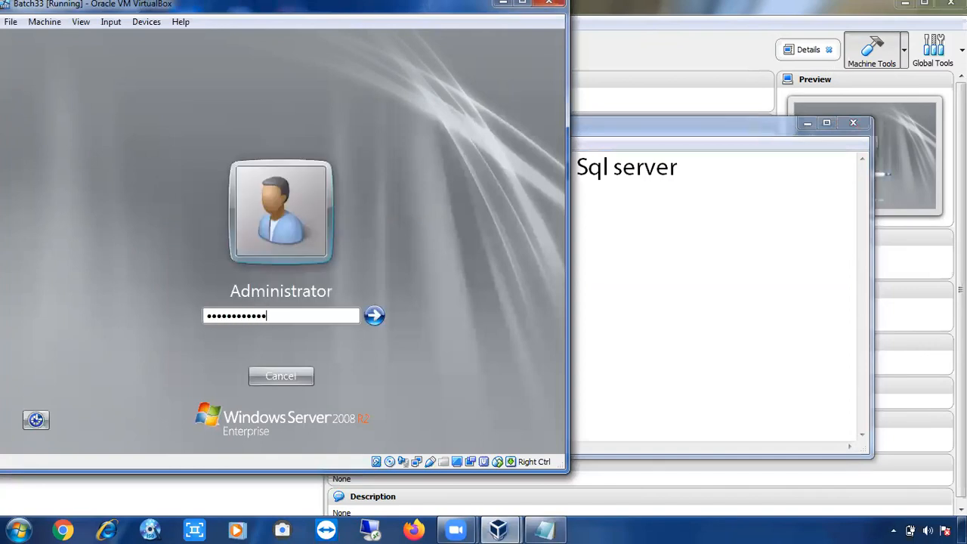
pyautogui.write('*******')
pyautogui.press('Return')
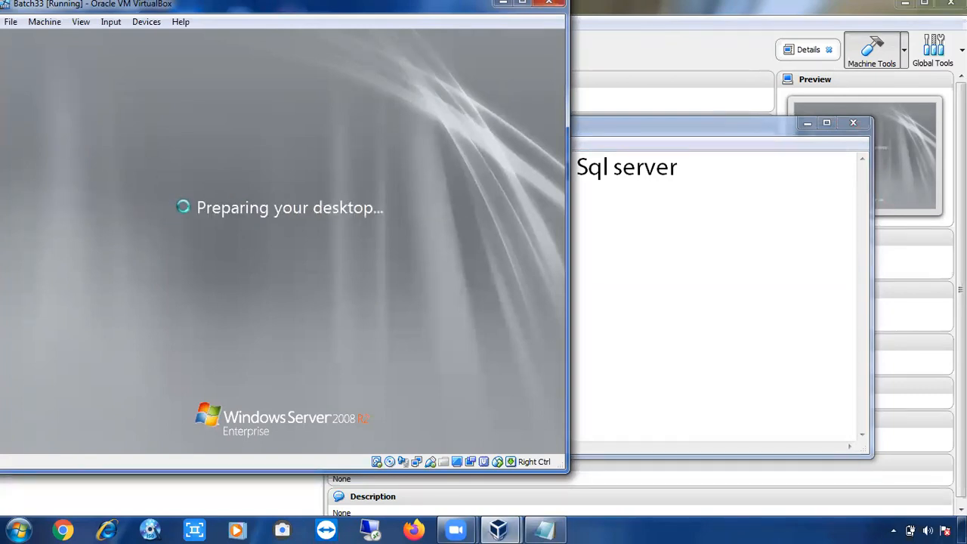
# Step: Return to the Notepad note and list 1GB, 3GB and 1GHZ on separate lines under the hardware requirements
pyautogui.click(635, 271)
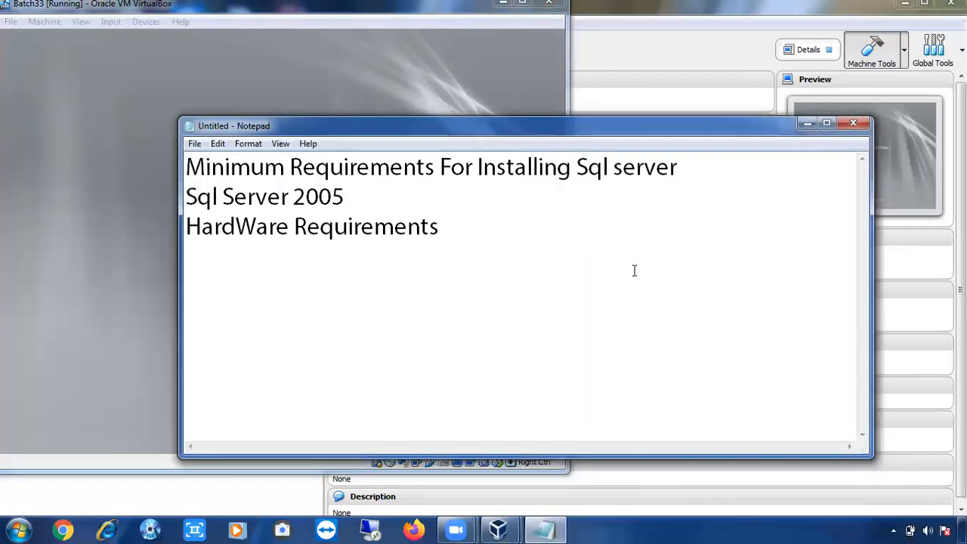
pyautogui.write('1')
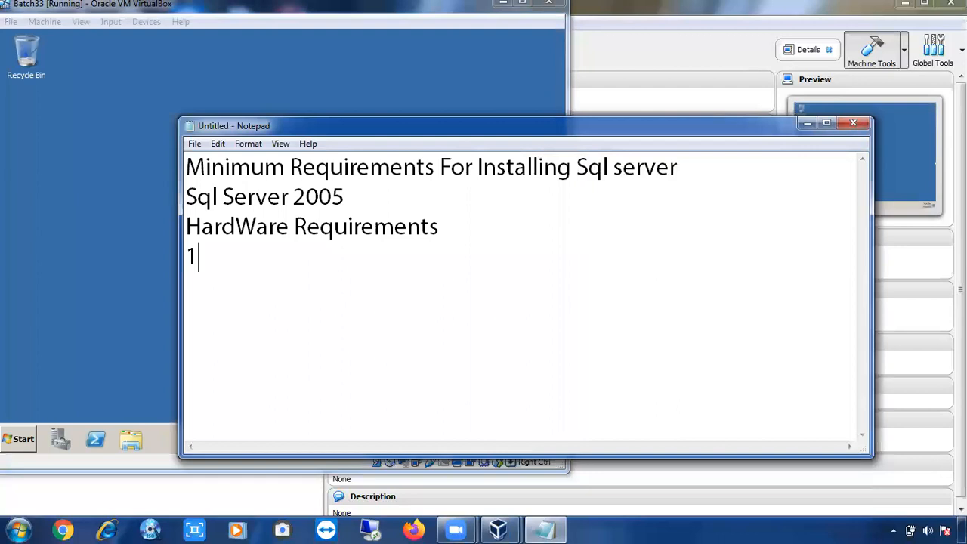
pyautogui.write('GB')
pyautogui.press('Return')
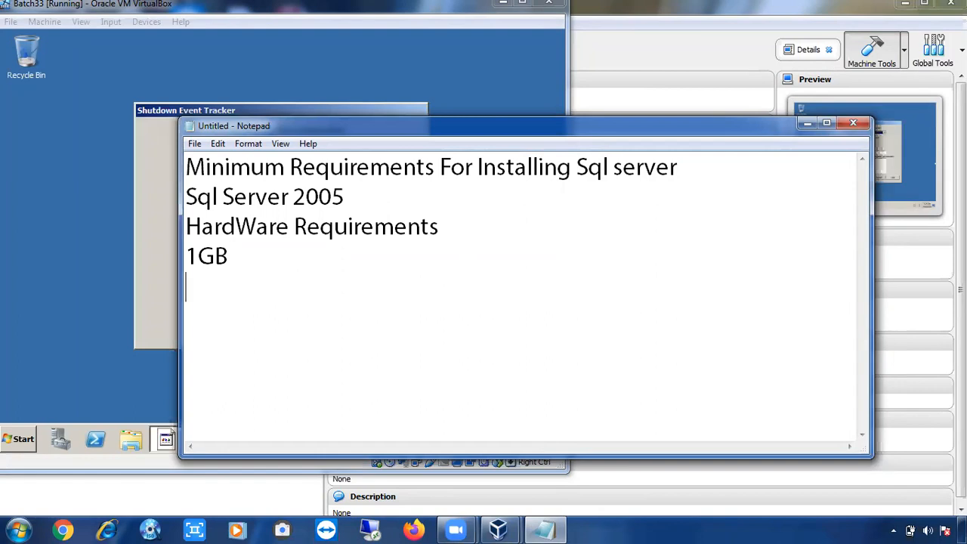
pyautogui.write('3GB')
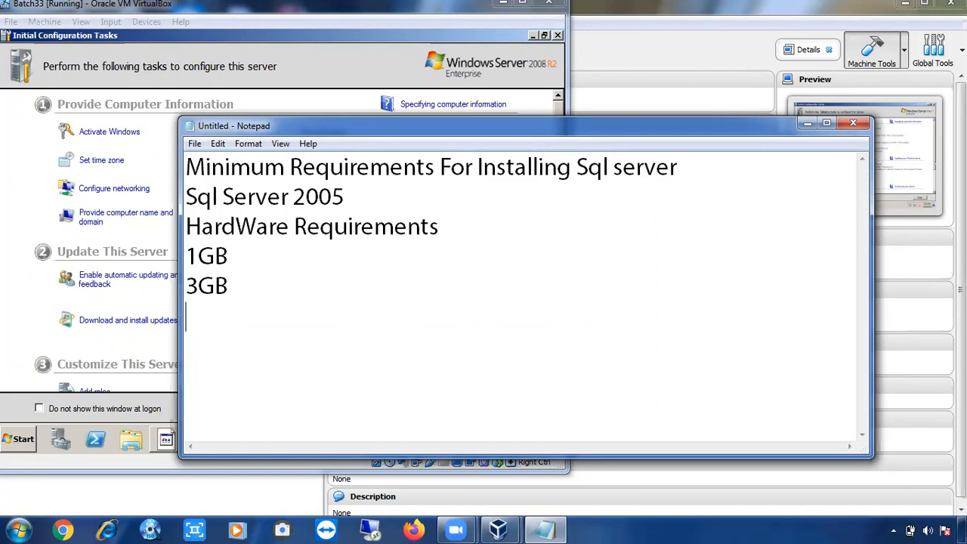
pyautogui.write('1GHZ')
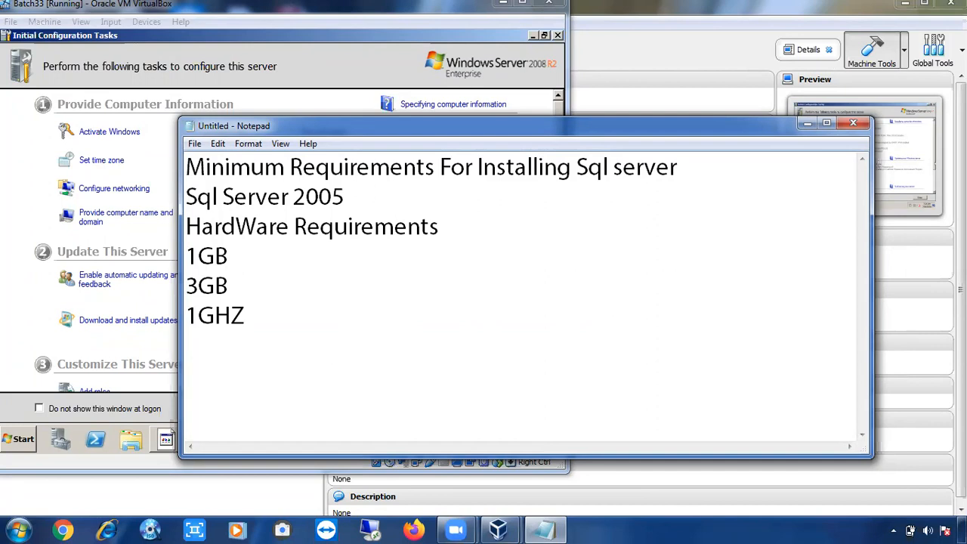
# Step: Add the subheading "Software Requirements" below the hardware list and enter ".net" on the line under it
pyautogui.press('Return')
pyautogui.write('Software ')
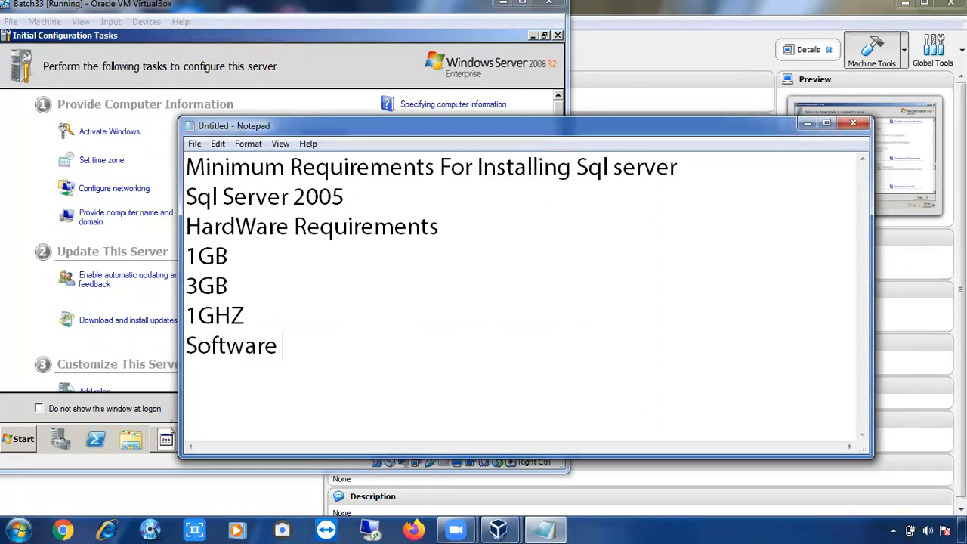
pyautogui.write('Requi')
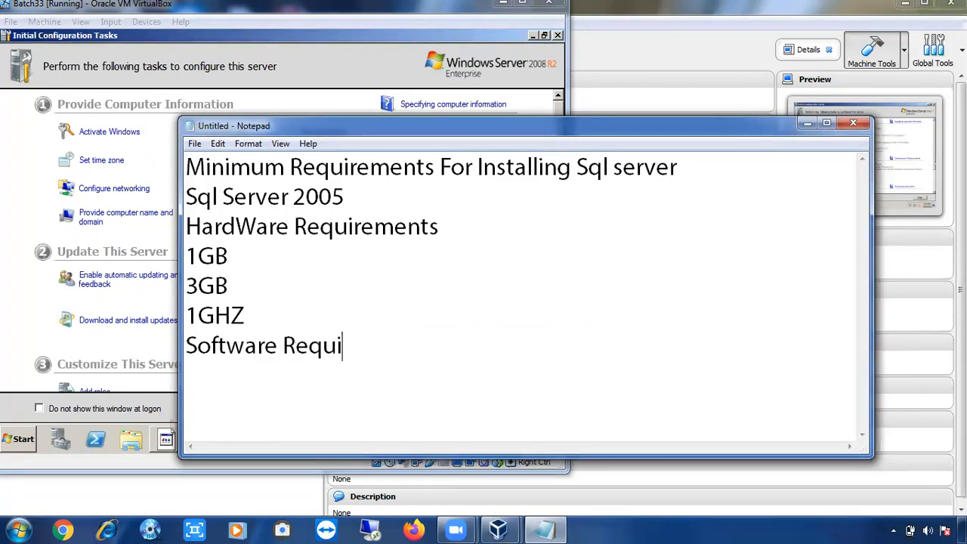
pyautogui.write('rement')
pyautogui.press('BackSpace')
pyautogui.press('BackSpace')
pyautogui.write('ents')
pyautogui.press('Return')
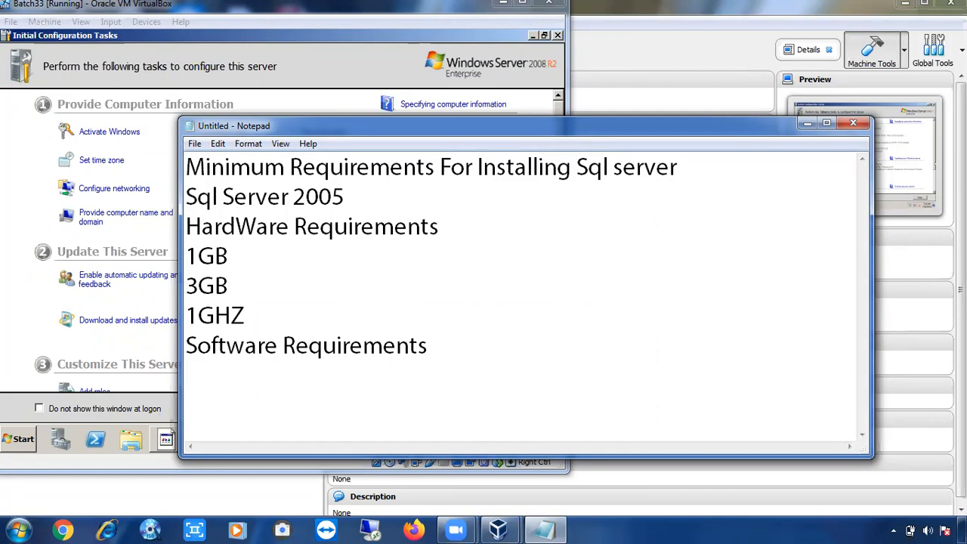
pyautogui.write('.net')
pyautogui.press('Return')
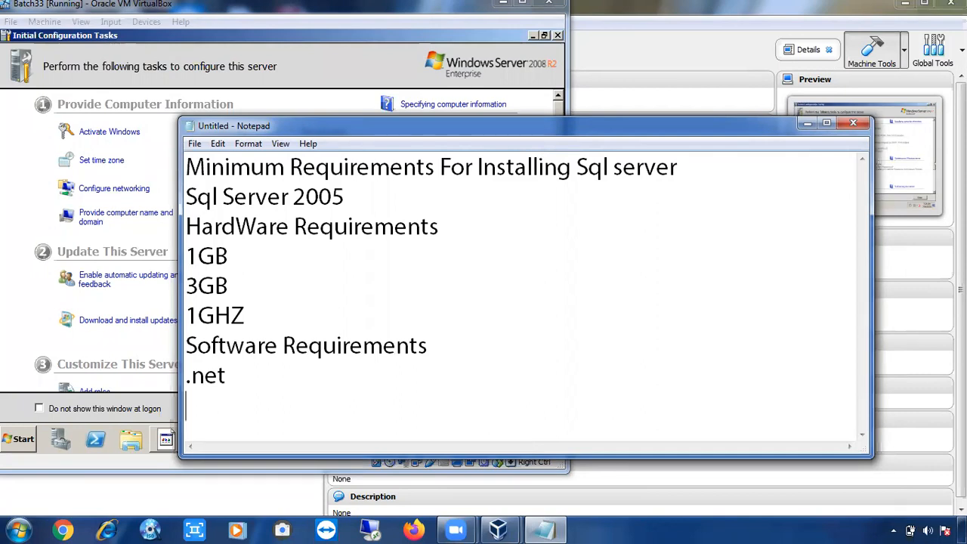
# Step: Insert the line "Sql Server 2005" between the "Software Requirements" subheading and the ".net" line
pyautogui.press('Up')
pyautogui.press('Return')
pyautogui.press('Up')
pyautogui.write('Sql Sreve')
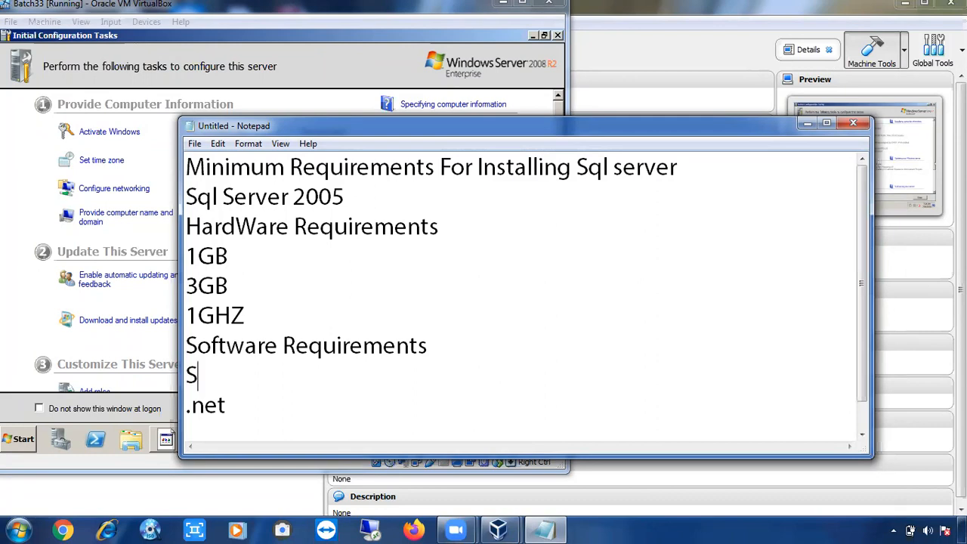
pyautogui.press('BackSpace')
pyautogui.press('BackSpace')
pyautogui.press('BackSpace')
pyautogui.press('BackSpace')
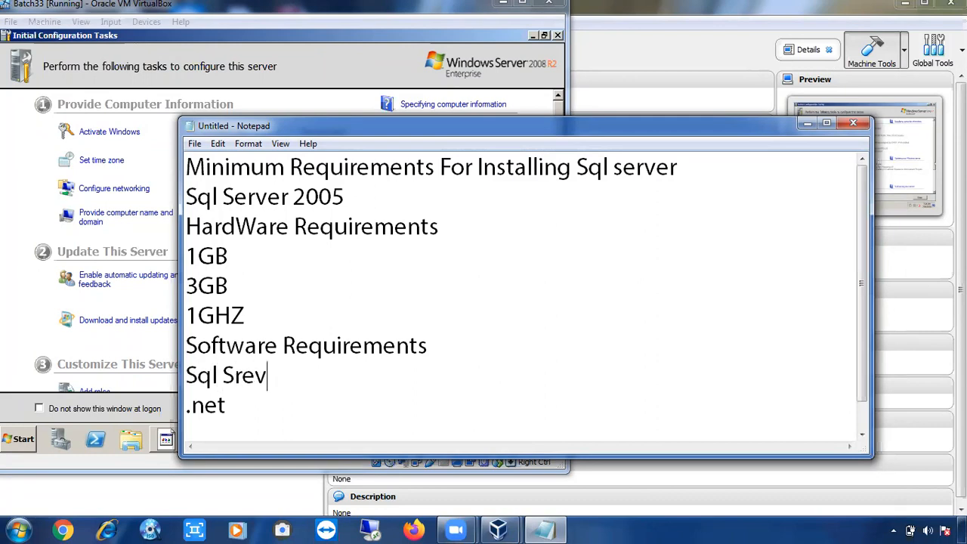
pyautogui.write('erver 200')
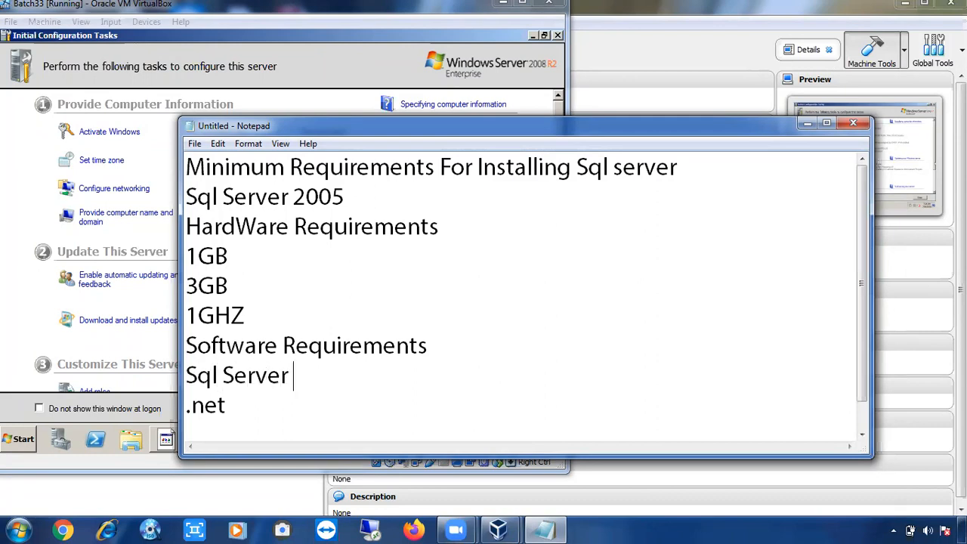
pyautogui.write('5')
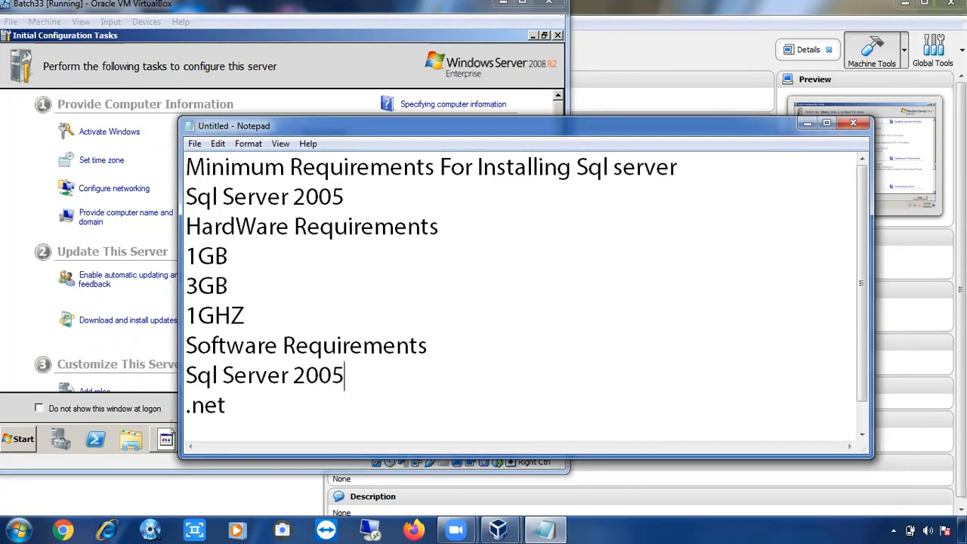
# Step: Insert the line "Windows Server 2008R2" between the "Software Requirements" subheading and the "Sql Server 2005" line
pyautogui.press('Left')
pyautogui.press('Left')
pyautogui.press('Left')
pyautogui.press('Left')
pyautogui.press('Left')
pyautogui.press('Left')
pyautogui.press('Left')
pyautogui.press('Left')
pyautogui.press('Left')
pyautogui.press('Left')
pyautogui.press('Left')
pyautogui.press('Left')
pyautogui.press('Left')
pyautogui.press('Left')
pyautogui.press('Return')
pyautogui.press('Up')
pyautogui.write('Windo')
pyautogui.press('BackSpace')
pyautogui.write('dowe')
pyautogui.press('BackSpace')
pyautogui.write('s Ser')
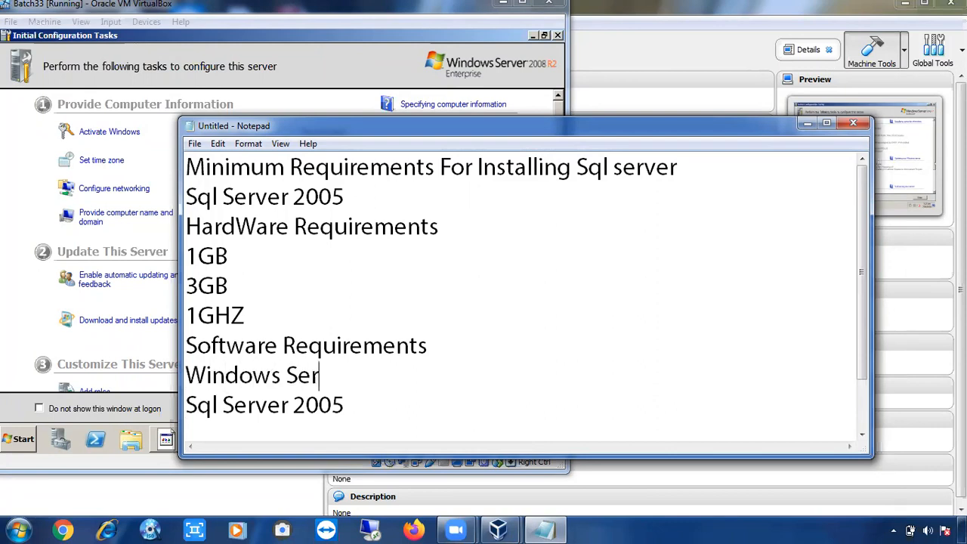
pyautogui.write('ver 2008')
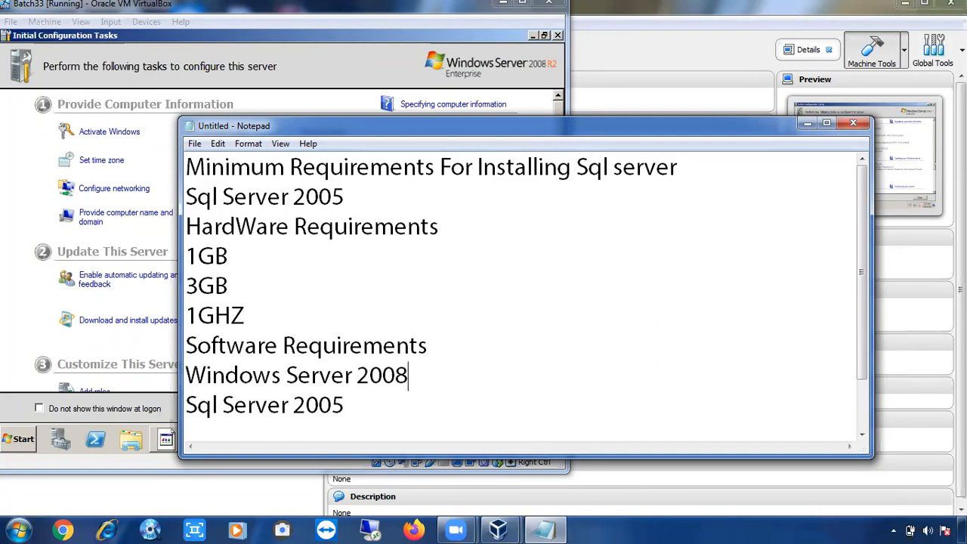
pyautogui.write('R2')
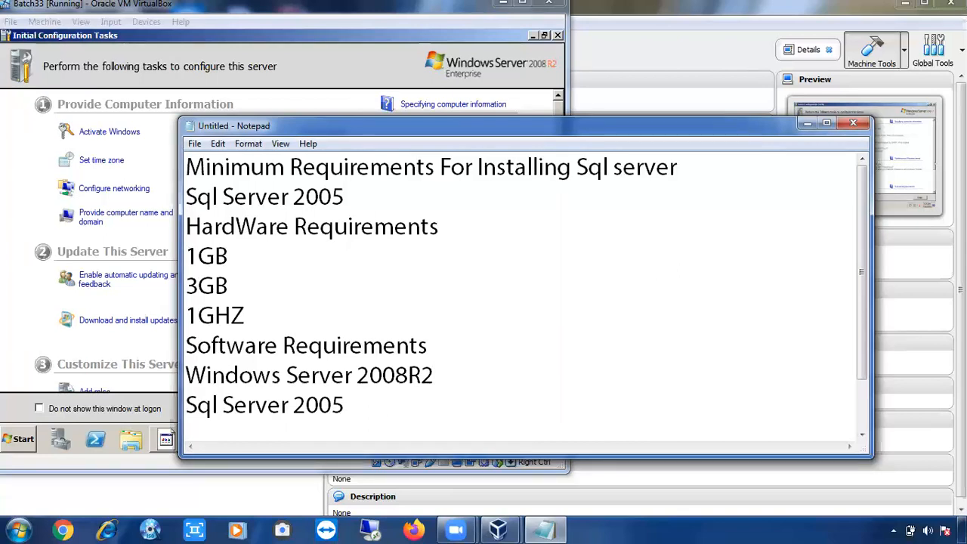
# Step: Append the versions "(2.0,3.5)" to the ".net" line below "Sql Server 2005" in the software requirements
pyautogui.click(298, 403)
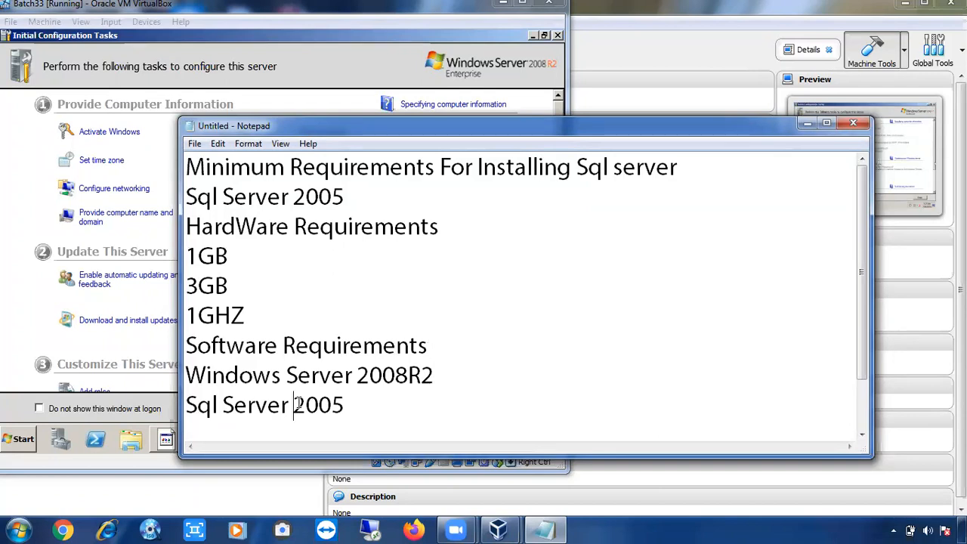
pyautogui.press('End')
pyautogui.press('Return')
pyautogui.write('.net')
pyautogui.press('Return')
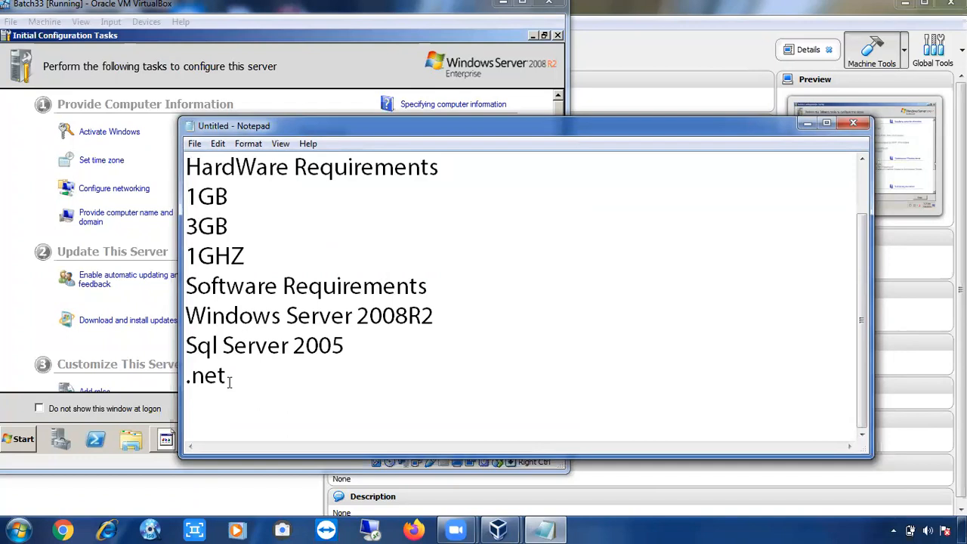
pyautogui.moveTo(226, 376); pyautogui.dragTo(197, 380)
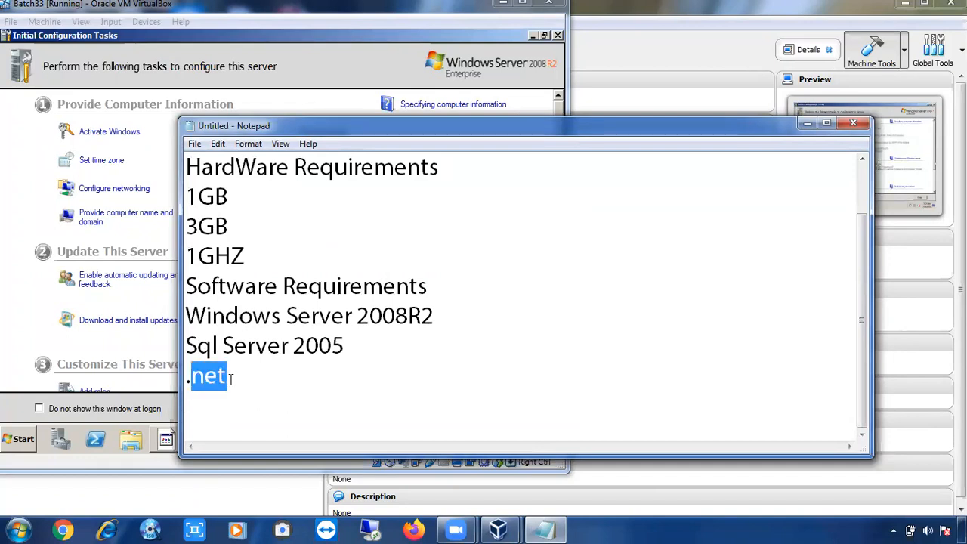
pyautogui.click(232, 380)
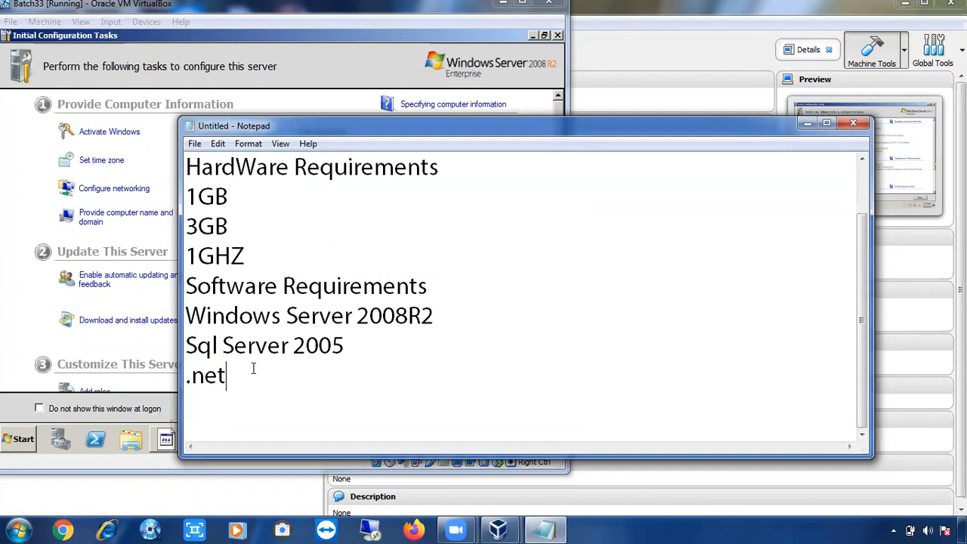
pyautogui.write('(2.0,3.5)')
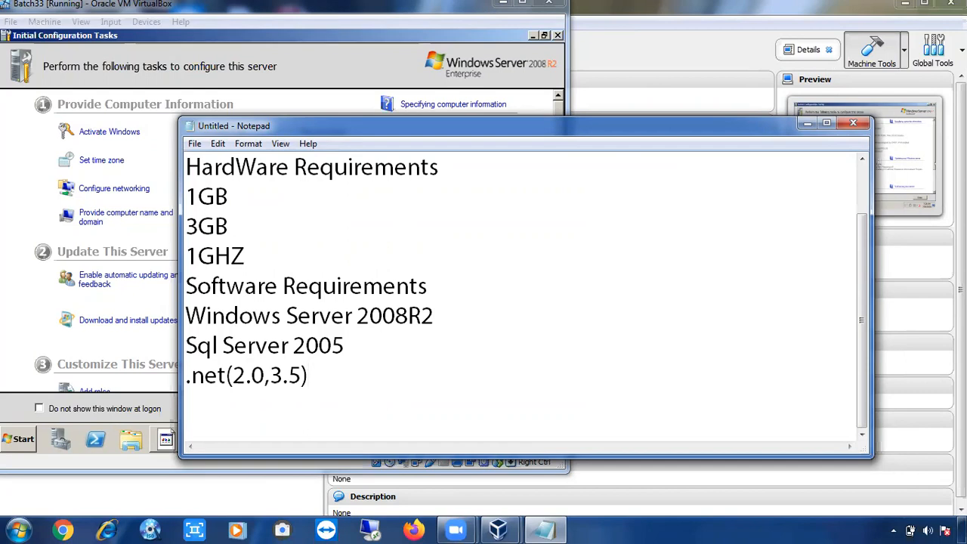
pyautogui.click(248, 243)
pyautogui.moveTo(248, 243); pyautogui.dragTo(180, 165)
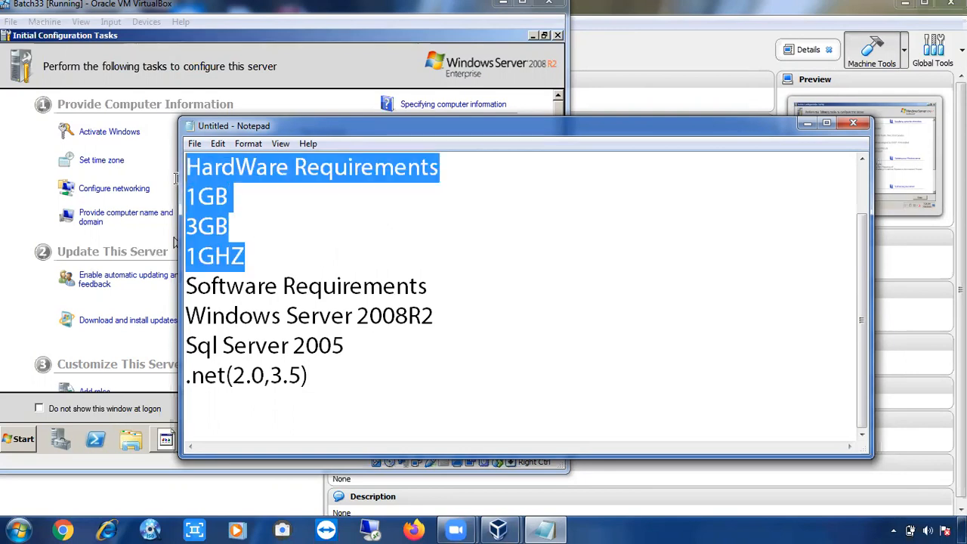
pyautogui.click(237, 218)
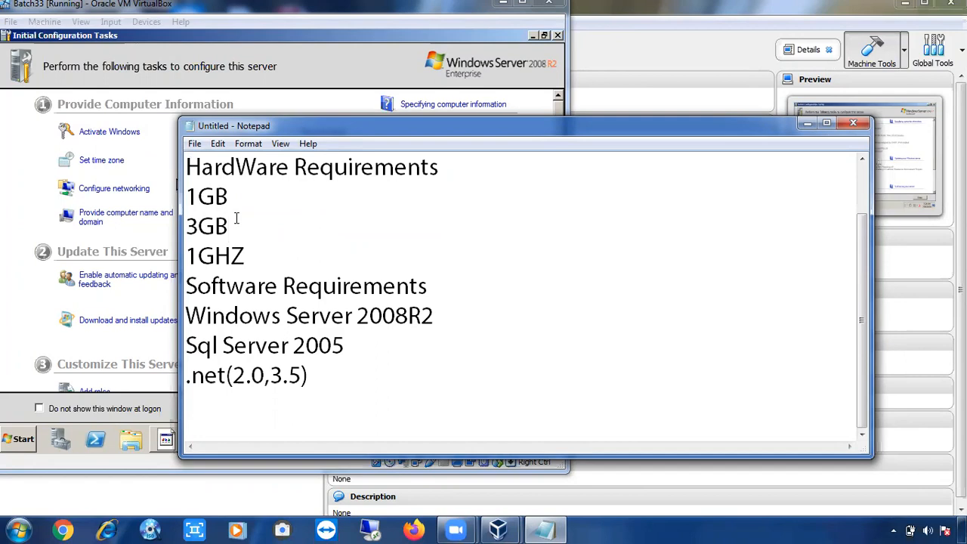
pyautogui.moveTo(231, 198); pyautogui.dragTo(217, 195)
pyautogui.moveTo(247, 256); pyautogui.dragTo(195, 254)
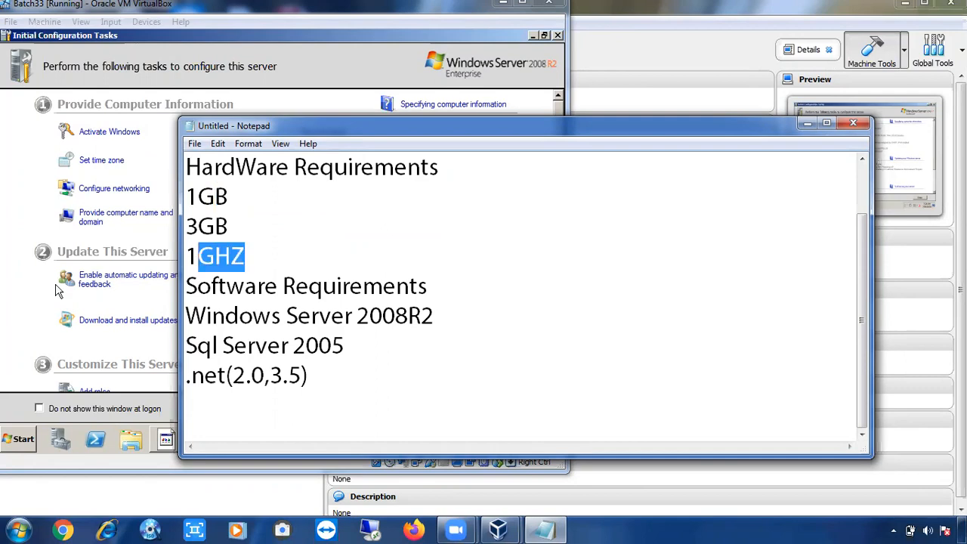
# Step: Return to the Batch33 virtual machine, close Initial Configuration Tasks and dismiss the Shutdown Event Tracker without giving a reason
pyautogui.click(29, 293)
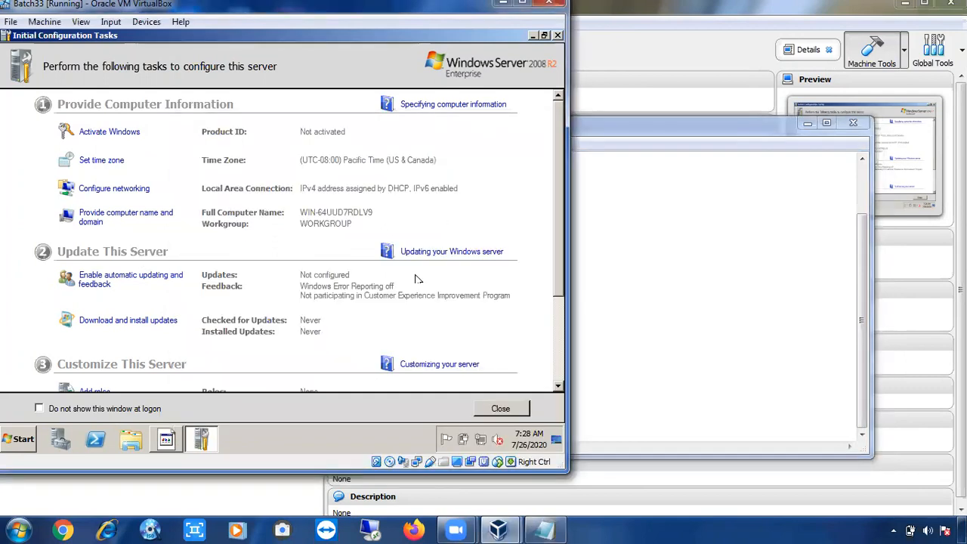
pyautogui.click(501, 409)
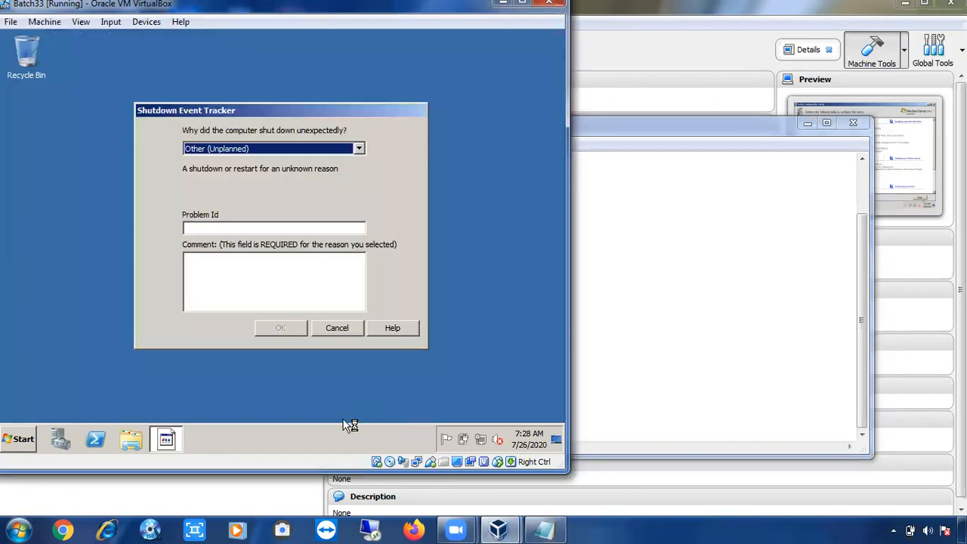
pyautogui.click(326, 330)
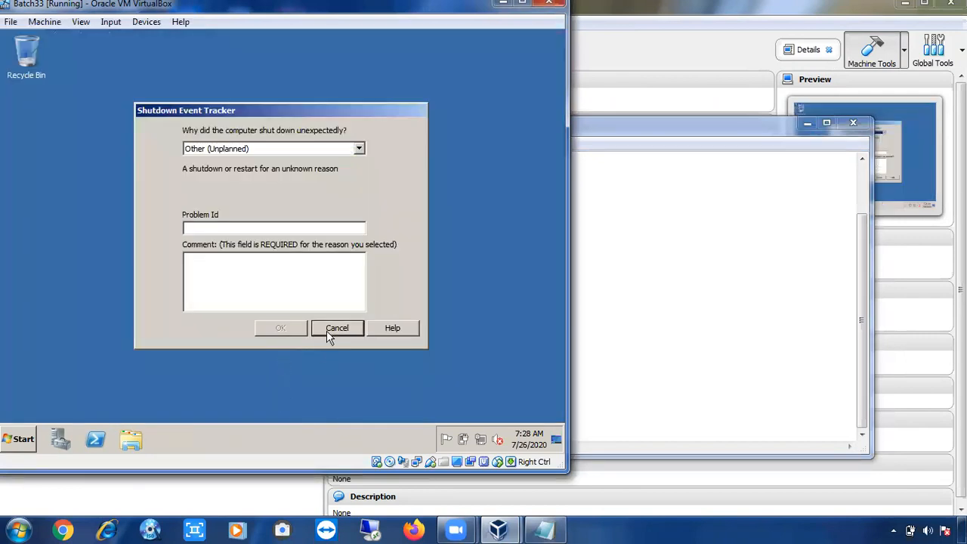
# Step: Run ipconfig in a Command Prompt on the virtual machine to look up its IPv4 address
pyautogui.press('super+r')
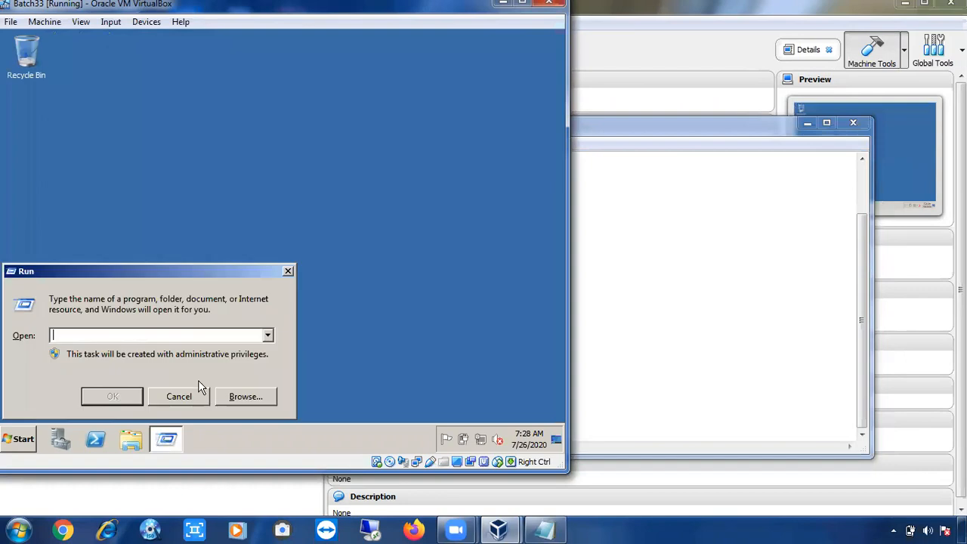
pyautogui.write('cmd')
pyautogui.press('Return')
pyautogui.write('ipconfig')
pyautogui.press('Return')
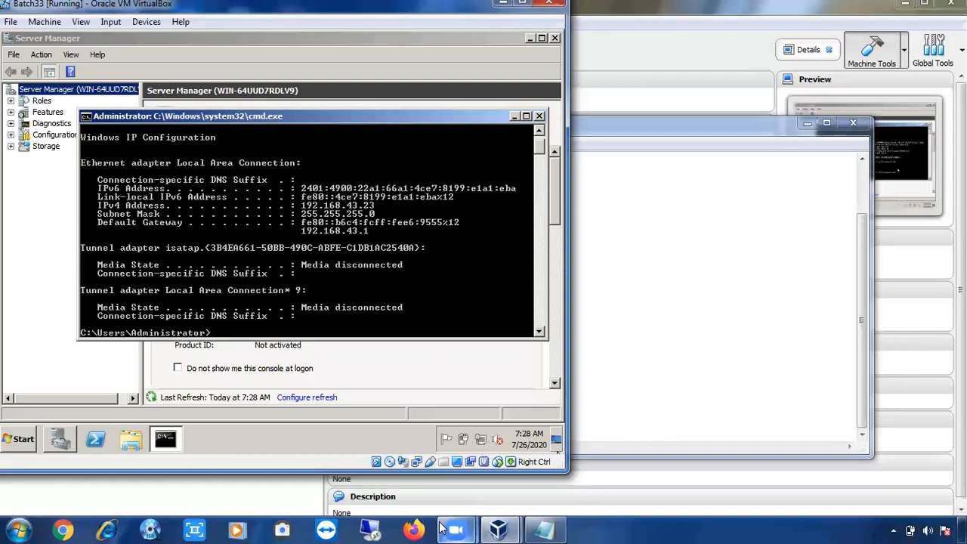
# Step: Connect to 192.168.43.23 with Remote Desktop Connection, entering the account password and accepting the untrusted certificate
pyautogui.click(378, 529)
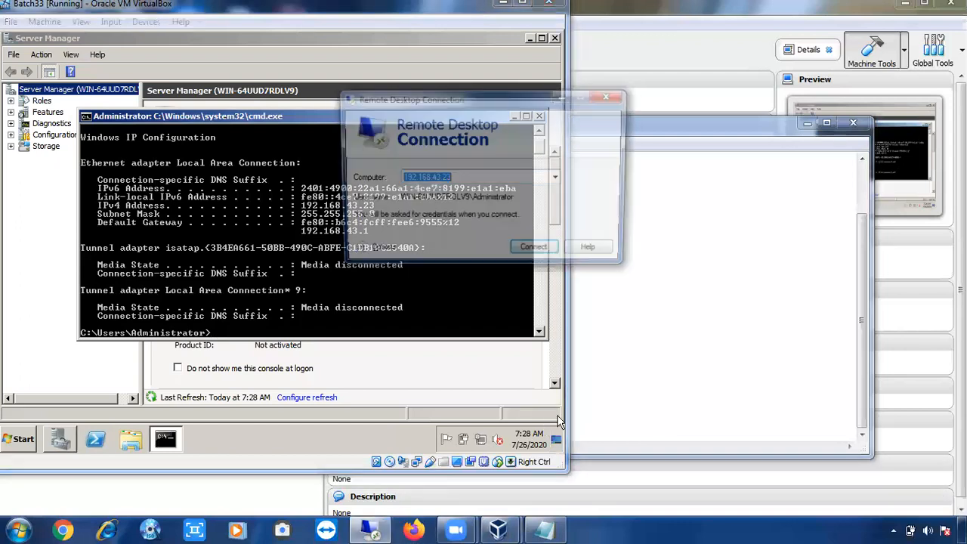
pyautogui.click(538, 255)
pyautogui.write('*************')
pyautogui.press('Return')
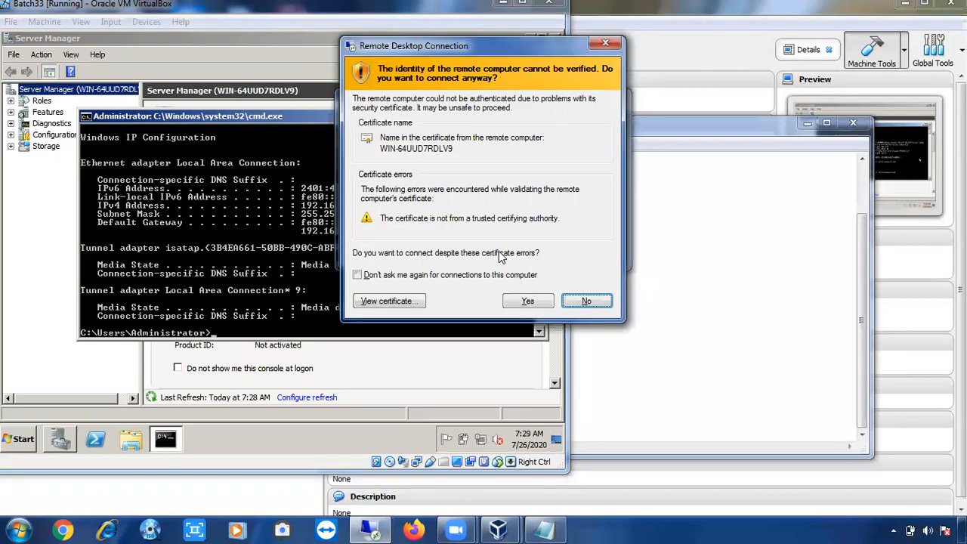
pyautogui.press('Left')
pyautogui.press('Return')
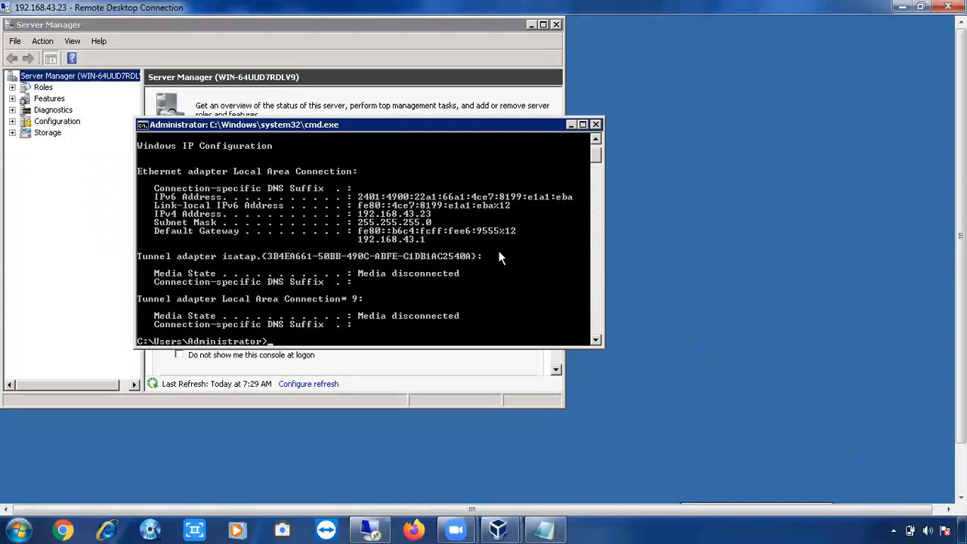
# Step: Minimize the Command Prompt window in the remote session to clear the view of Server Manager
pyautogui.click(571, 126)
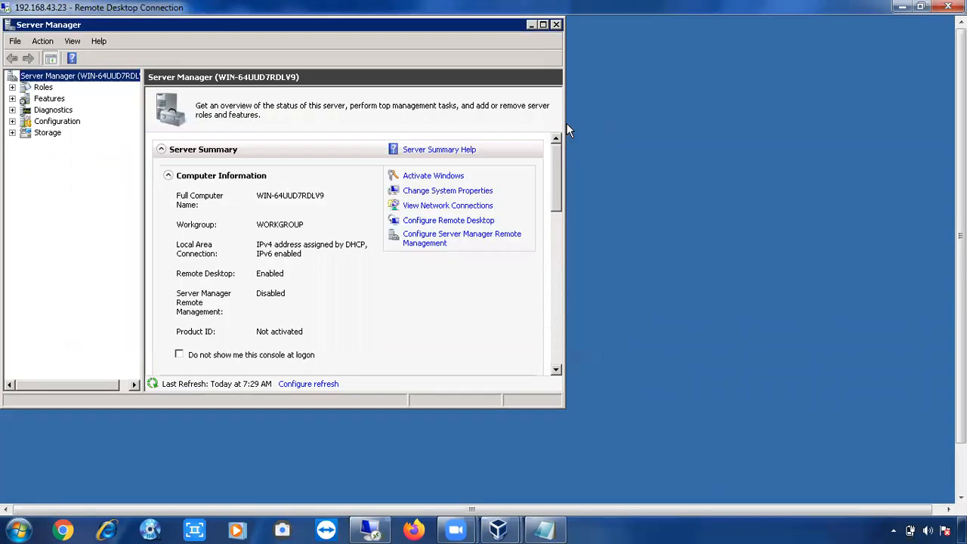
pyautogui.moveTo(960, 246); pyautogui.dragTo(960, 294)
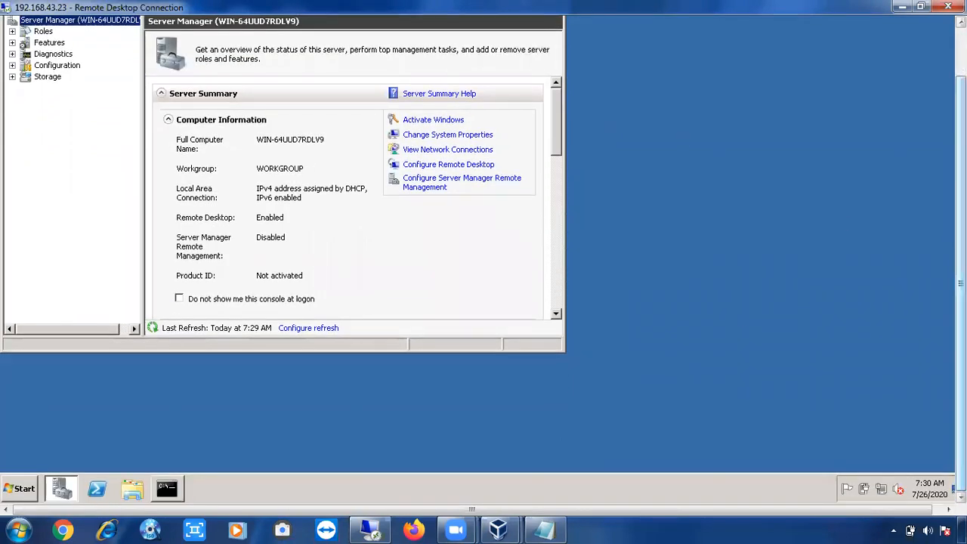
pyautogui.click(302, 424)
pyautogui.press('super+r')
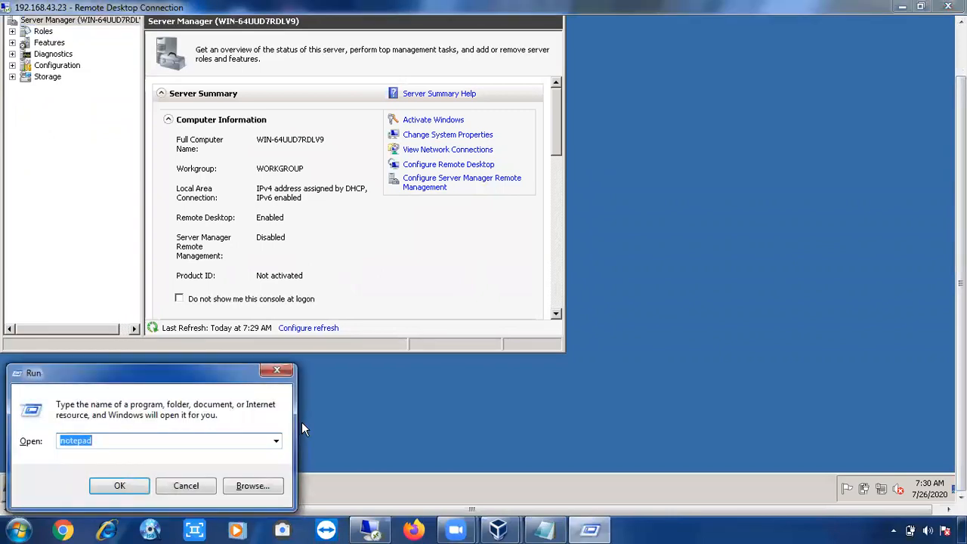
pyautogui.click(187, 485)
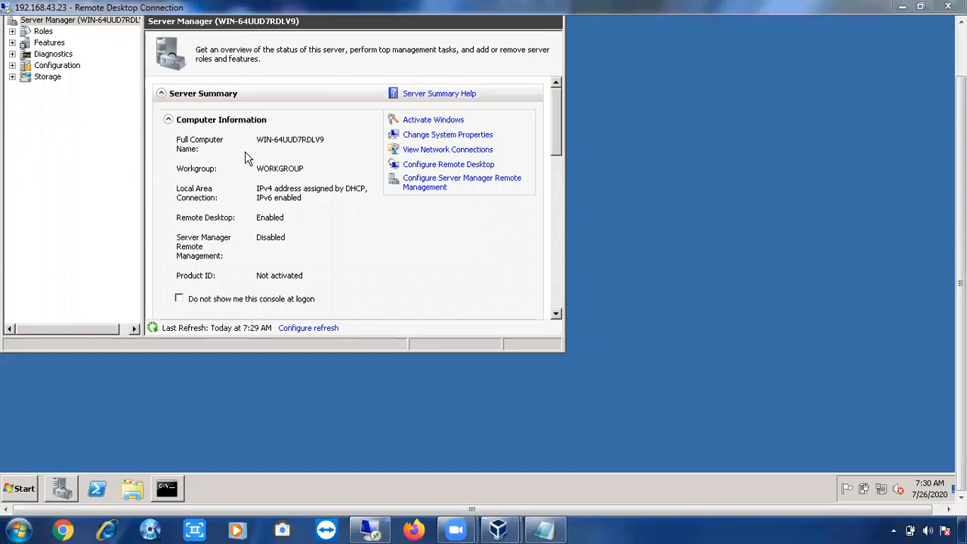
pyautogui.click(921, 7)
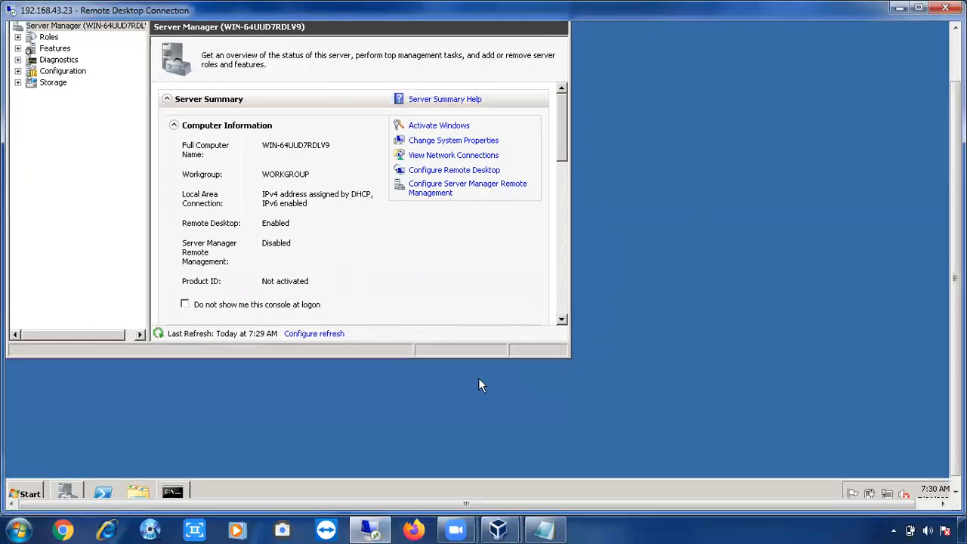
pyautogui.press('super+r')
pyautogui.click(183, 488)
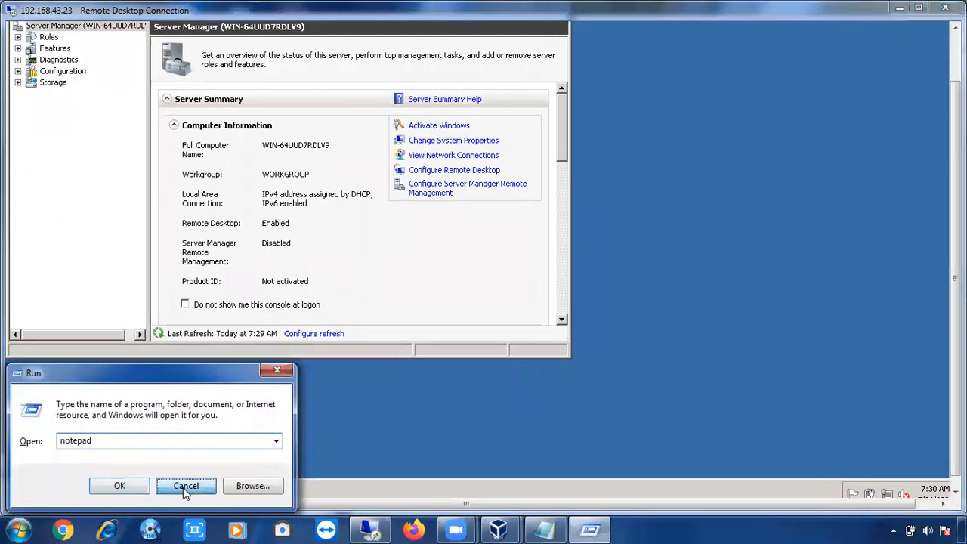
# Step: Open System Information on the remote server by running msinfo32
pyautogui.press('super')
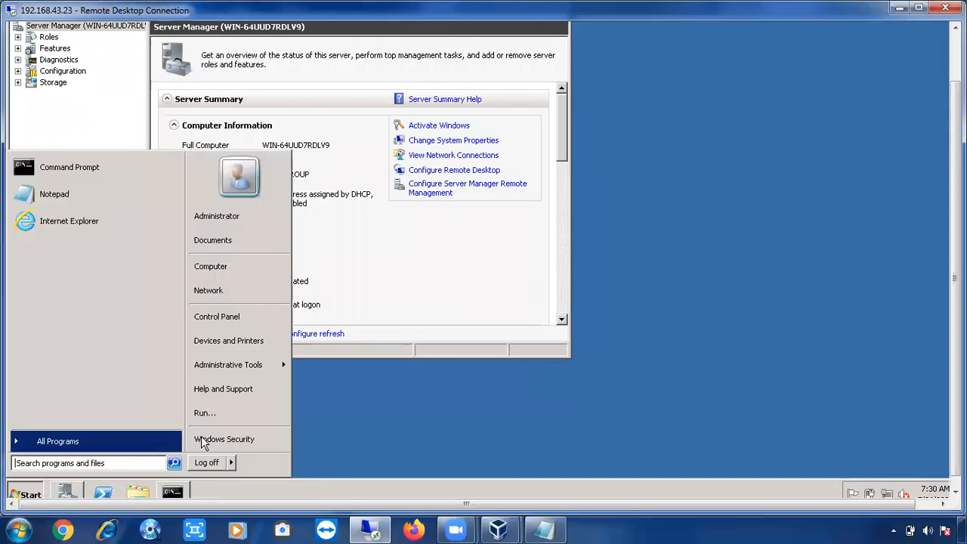
pyautogui.click(217, 414)
pyautogui.write('msinfo32')
pyautogui.press('Return')
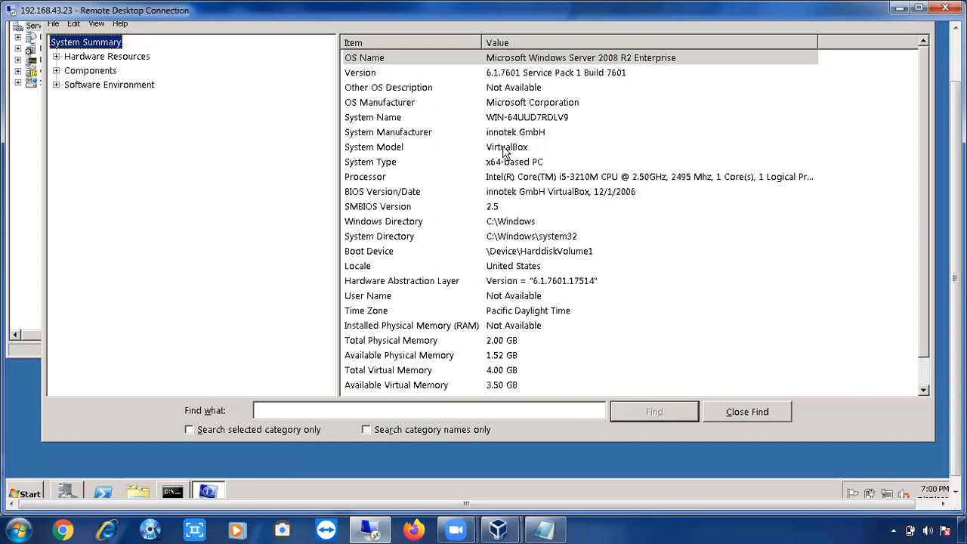
# Step: Check the server's system model, total physical memory and processor in the System Summary
pyautogui.click(505, 151)
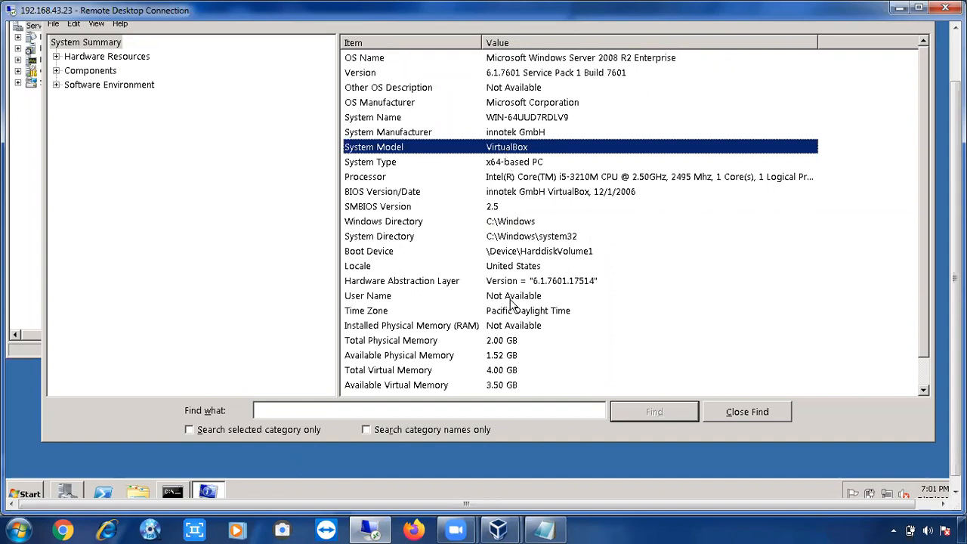
pyautogui.click(511, 345)
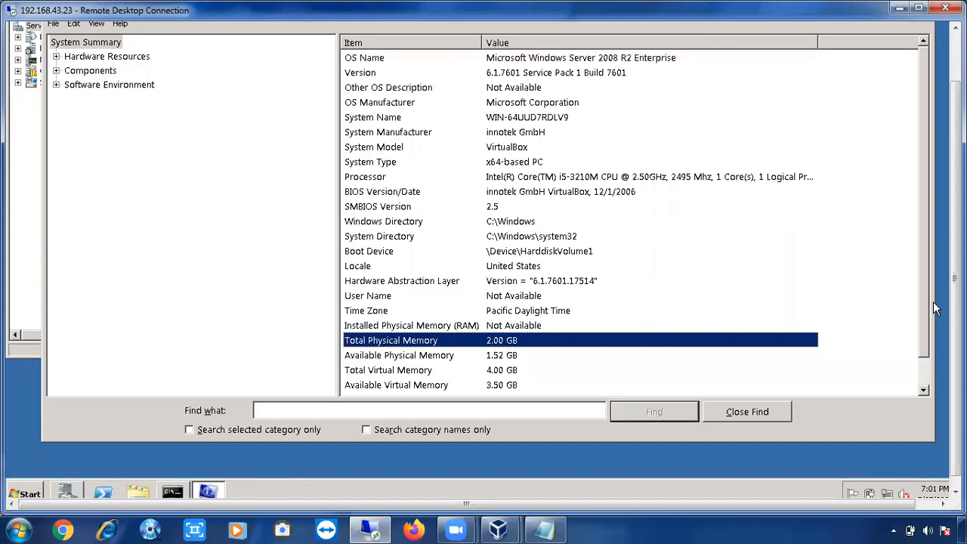
pyautogui.click(674, 179)
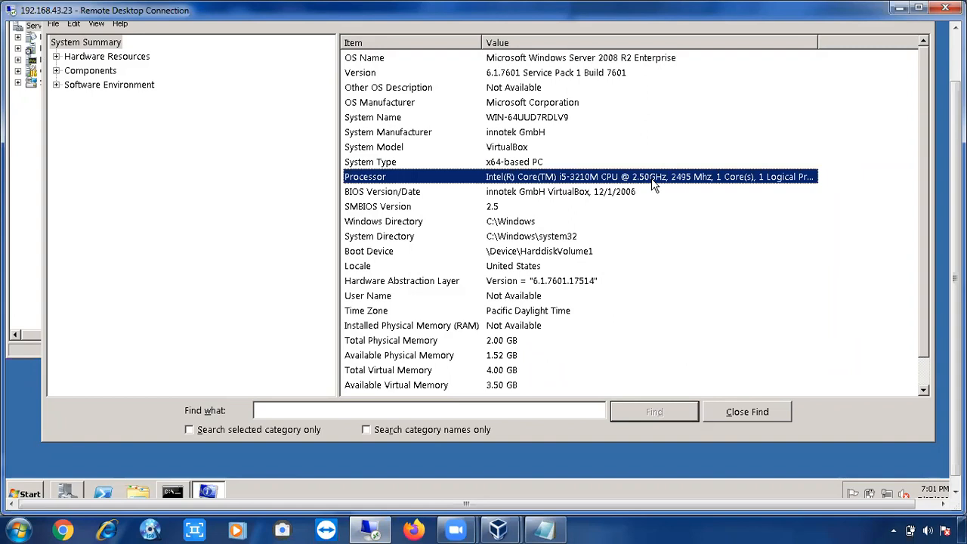
pyautogui.click(481, 342)
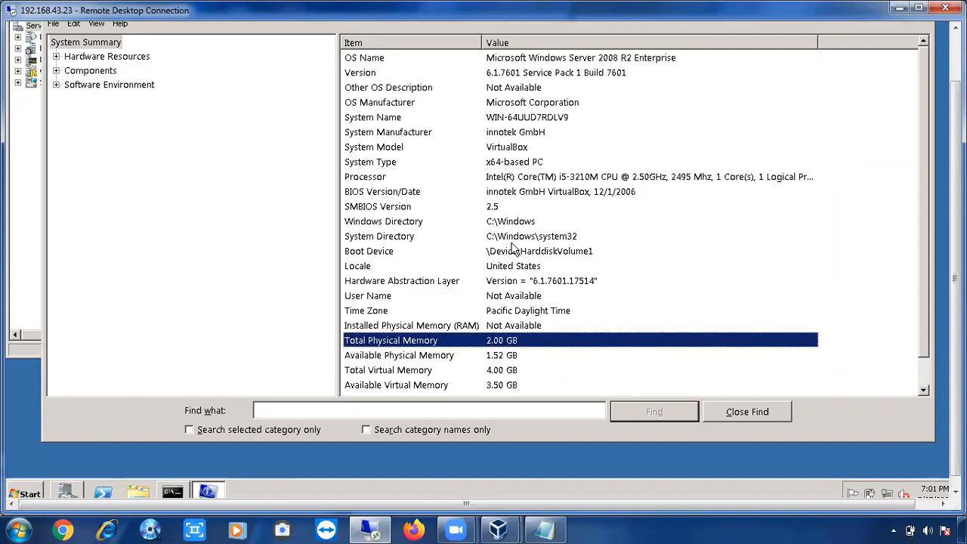
pyautogui.click(505, 178)
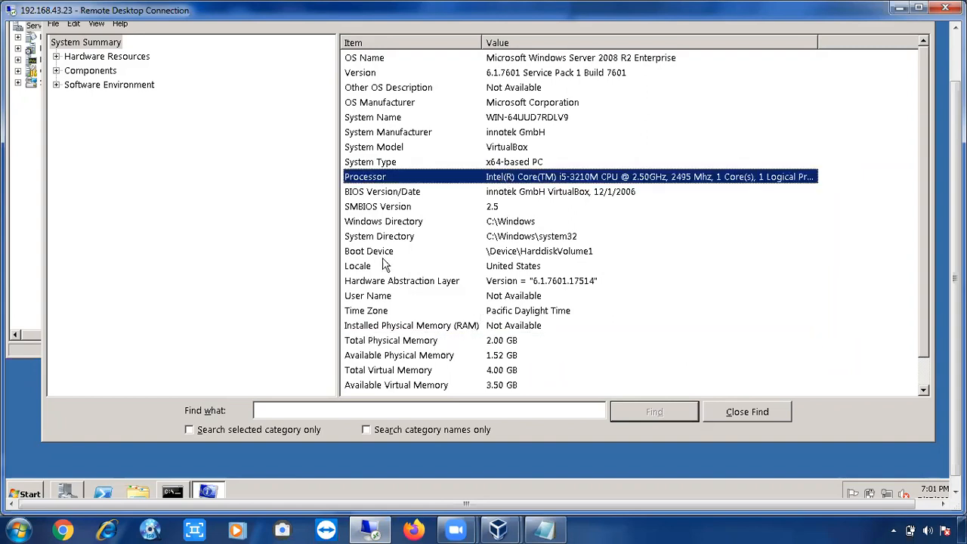
# Step: Open Computer in the remote server's file explorer and check the free space on Local Disk (C:)
pyautogui.click(139, 492)
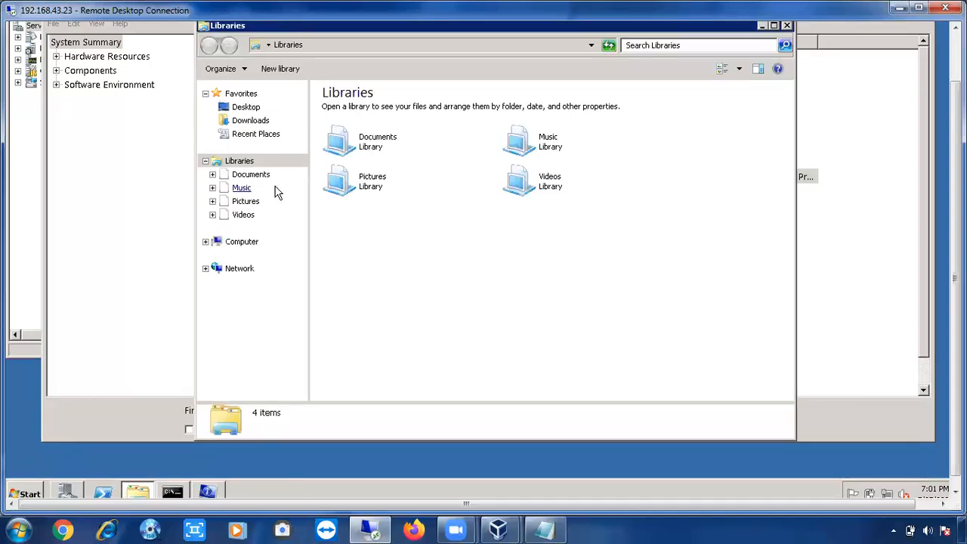
pyautogui.click(238, 242)
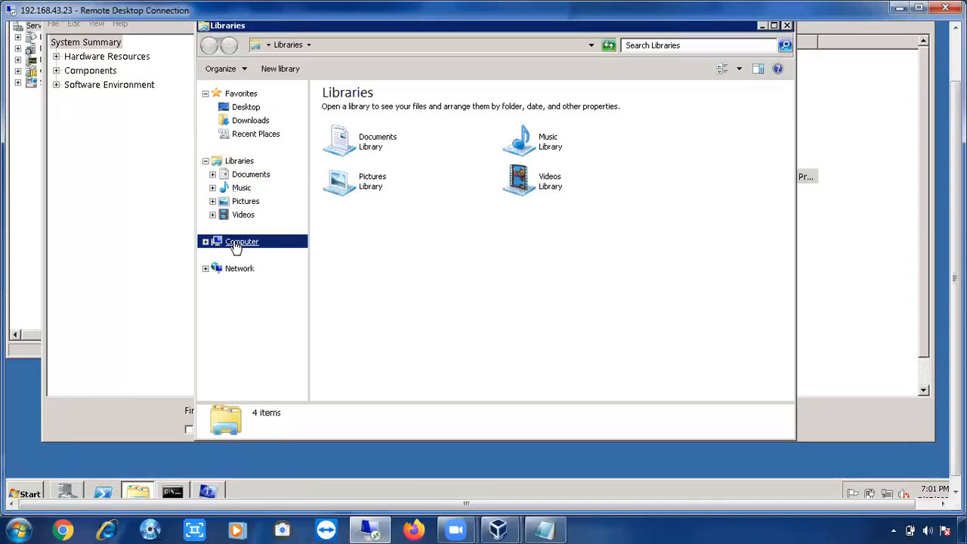
pyautogui.click(427, 128)
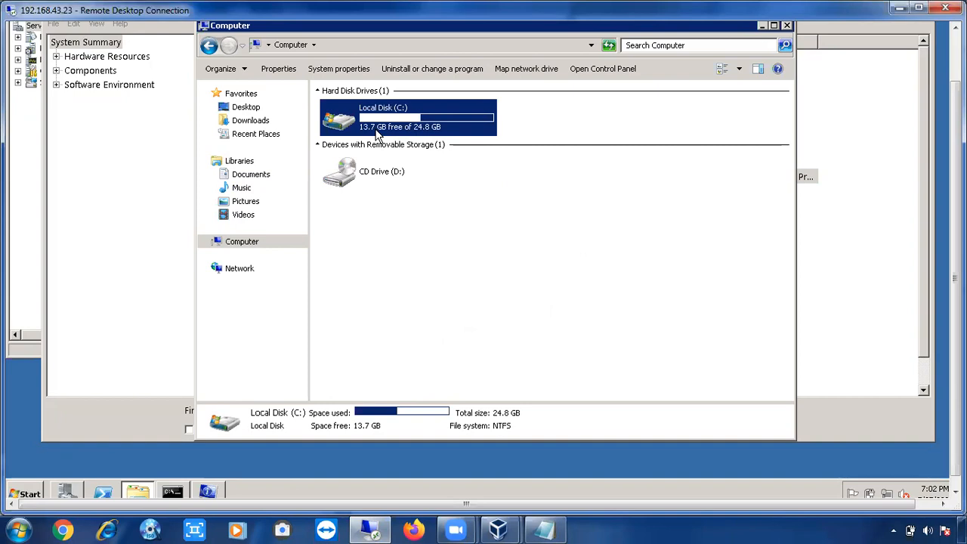
# Step: Switch to Notepad, add the line "Windows Installer 4>" under the software requirements, and minimize the notes
pyautogui.click(544, 529)
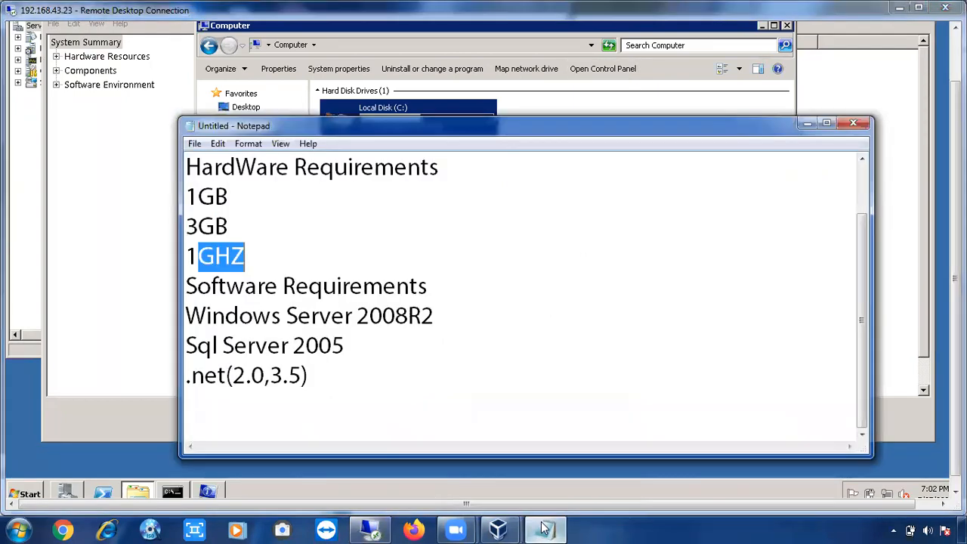
pyautogui.click(446, 412)
pyautogui.write('Window')
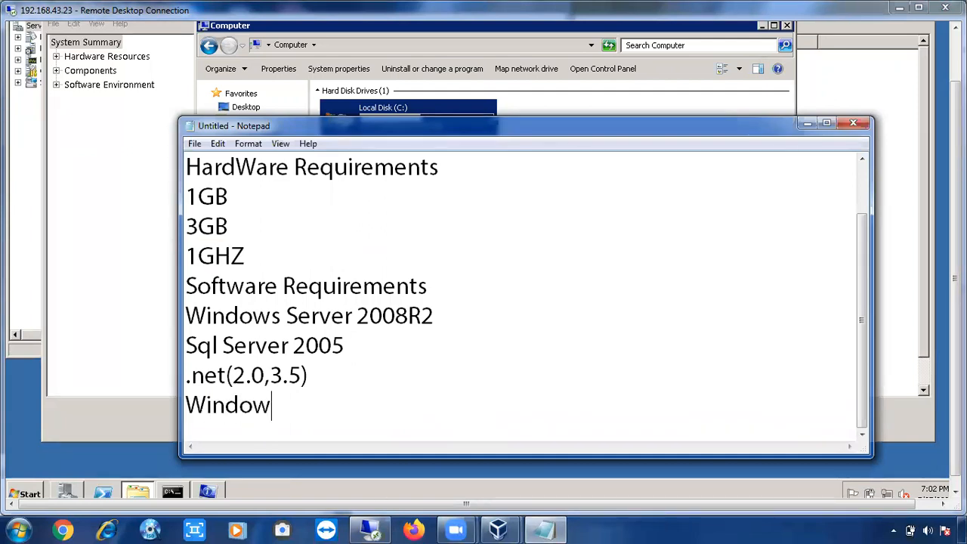
pyautogui.write('s Installer ')
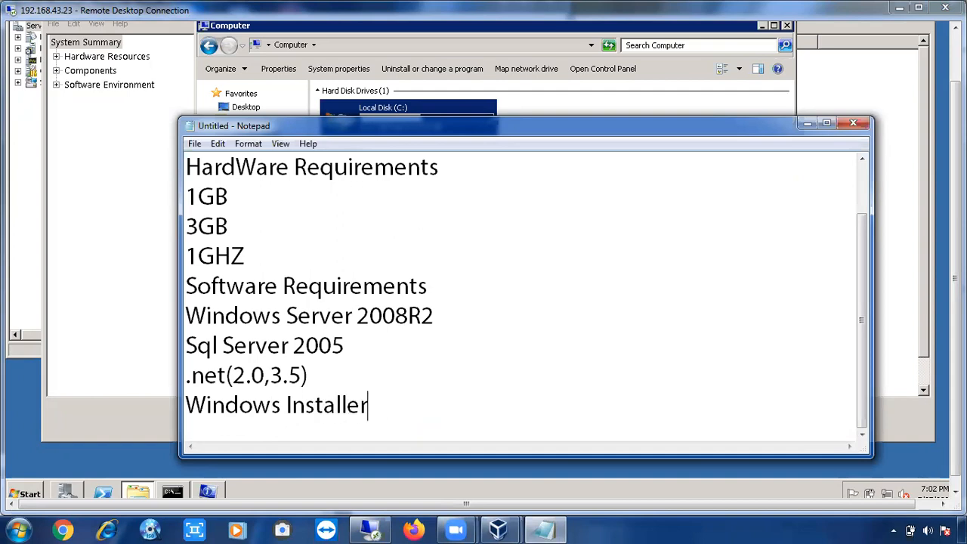
pyautogui.write('4>')
pyautogui.click(804, 125)
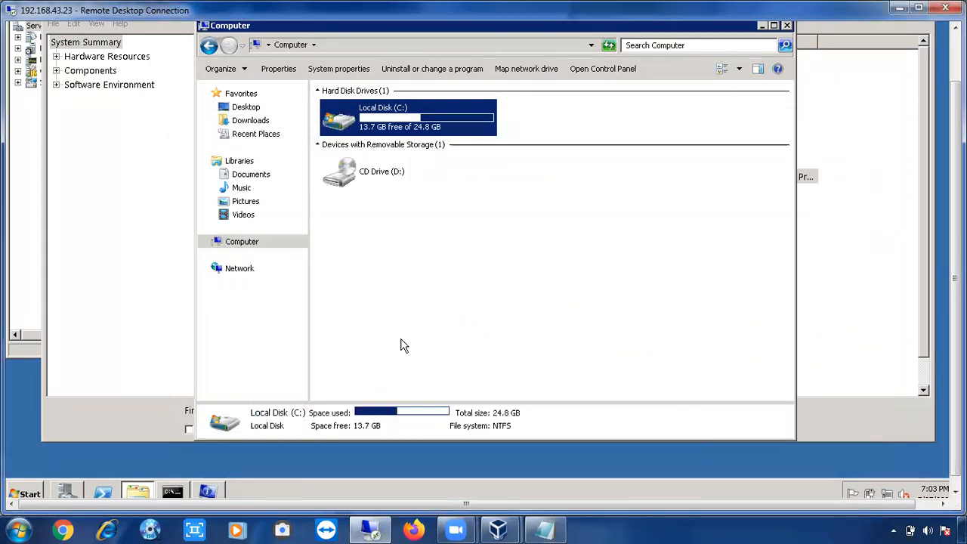
# Step: Run msiexec on the remote server, check the Windows Installer version, and close its information dialog
pyautogui.click(30, 489)
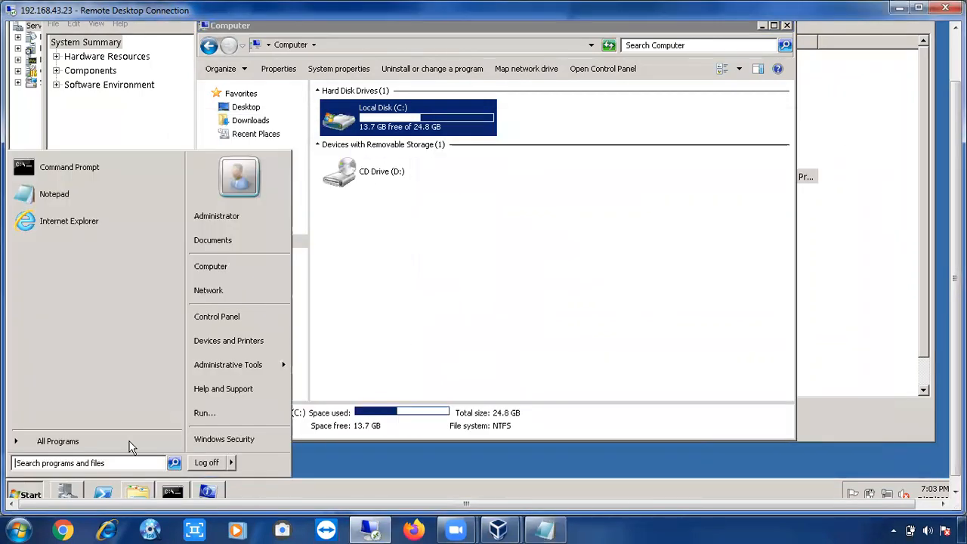
pyautogui.click(204, 413)
pyautogui.write('msiexec')
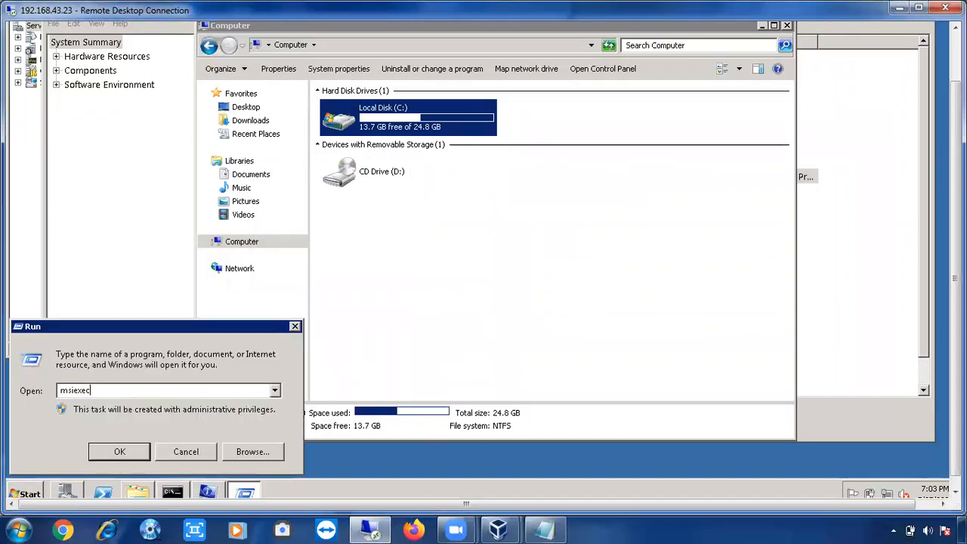
pyautogui.press('Return')
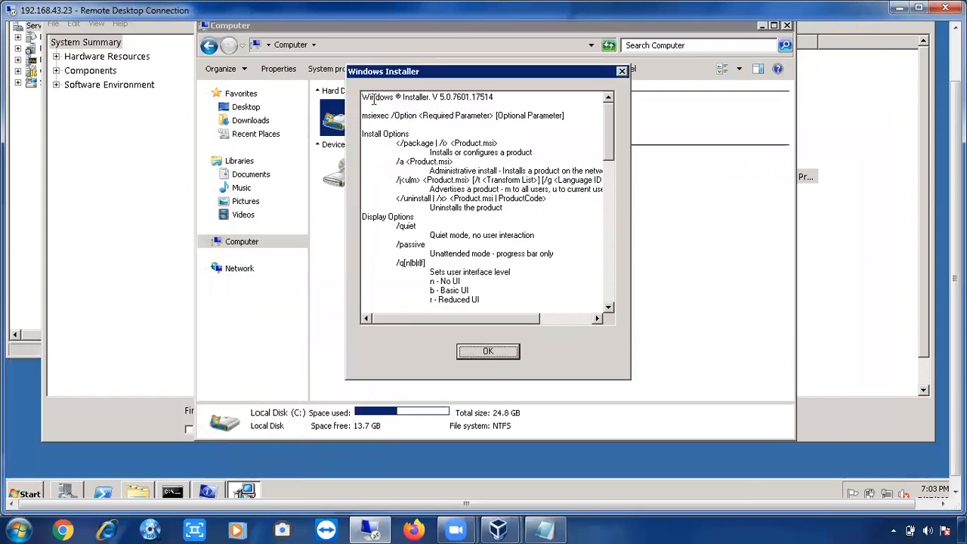
pyautogui.moveTo(362, 96); pyautogui.dragTo(453, 97)
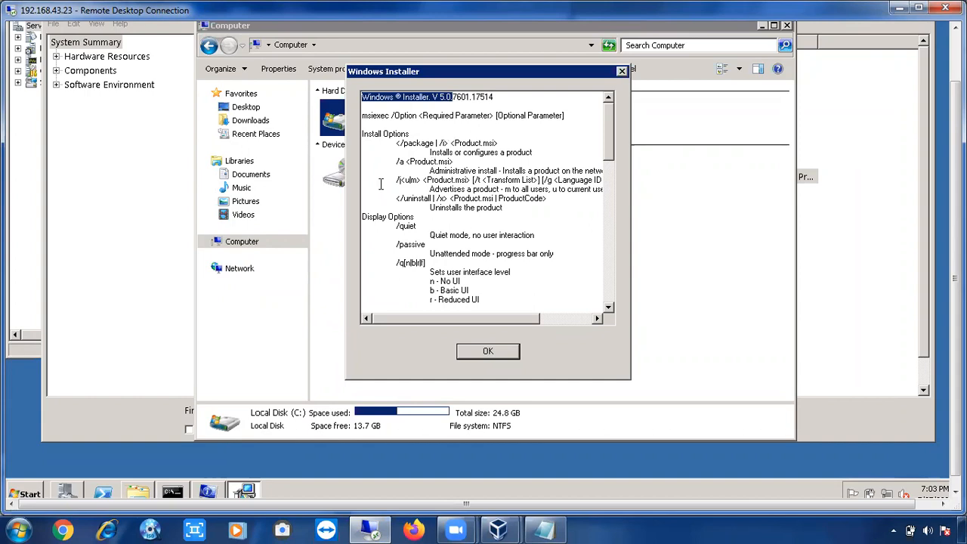
pyautogui.click(473, 352)
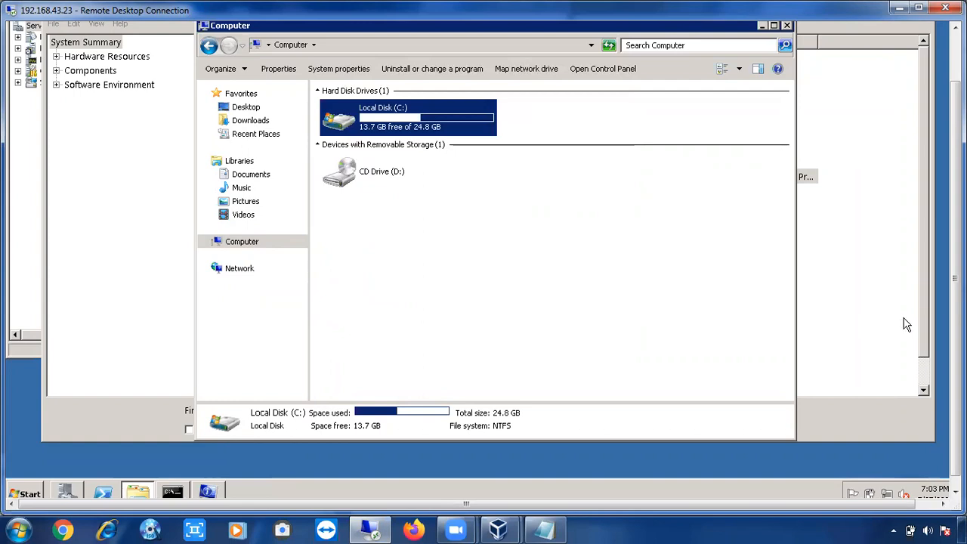
# Step: Close the Computer and System Information windows on the remote server
pyautogui.moveTo(955, 324); pyautogui.dragTo(955, 278)
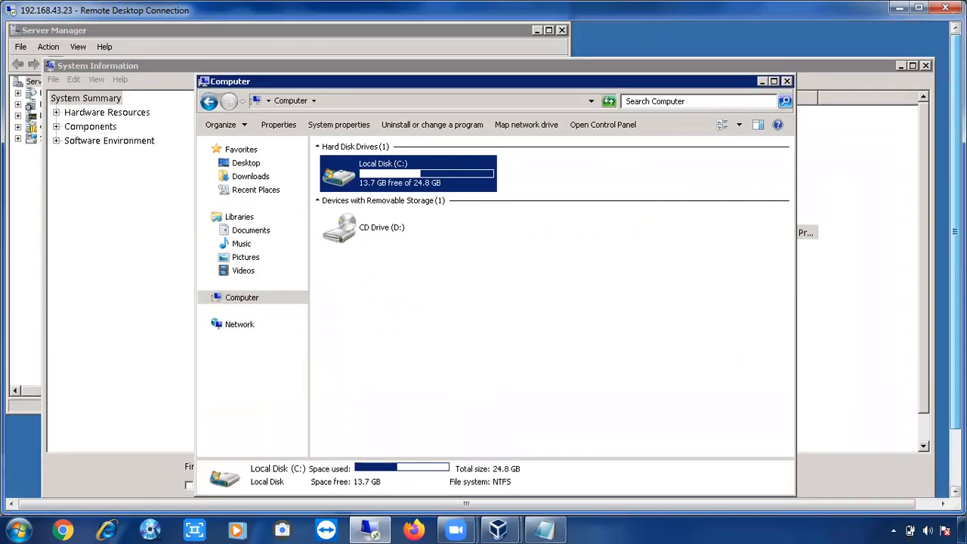
pyautogui.click(786, 81)
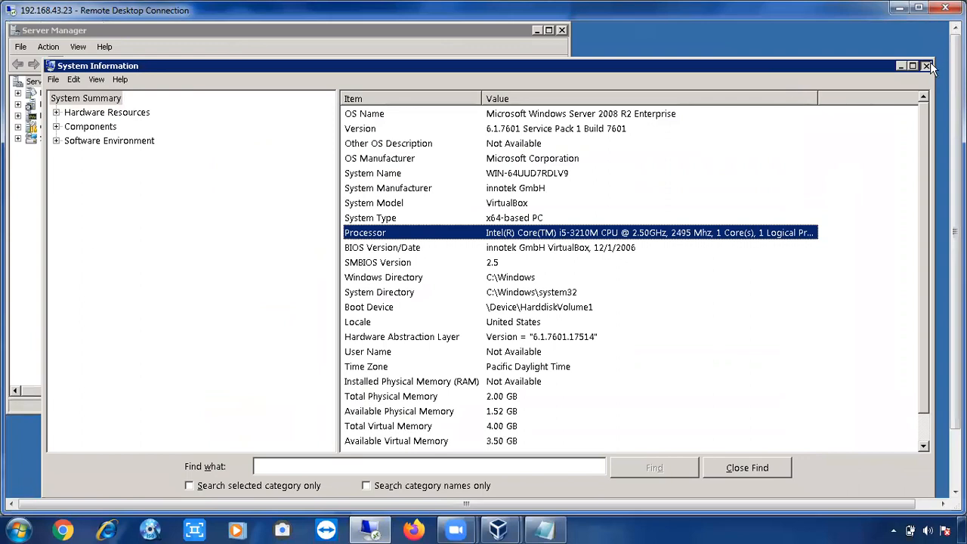
pyautogui.click(926, 66)
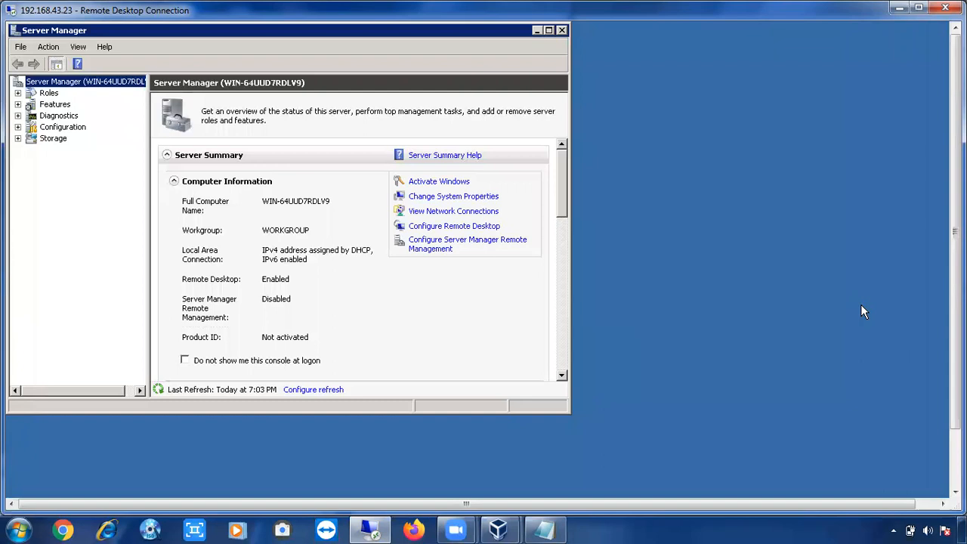
# Step: Open Computer in the remote server's file explorer and inspect Local Disk (C:) and CD Drive (D:)
pyautogui.moveTo(955, 280); pyautogui.dragTo(955, 338)
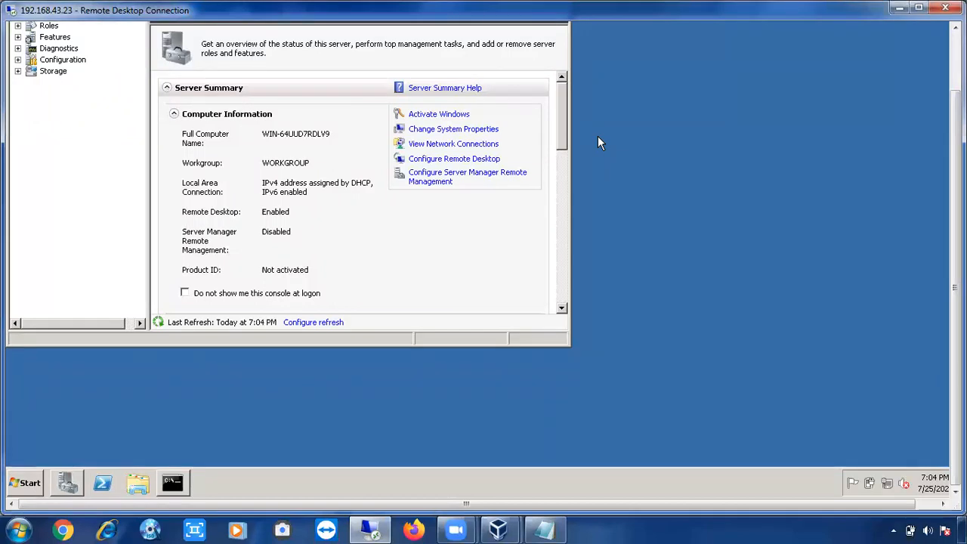
pyautogui.click(136, 486)
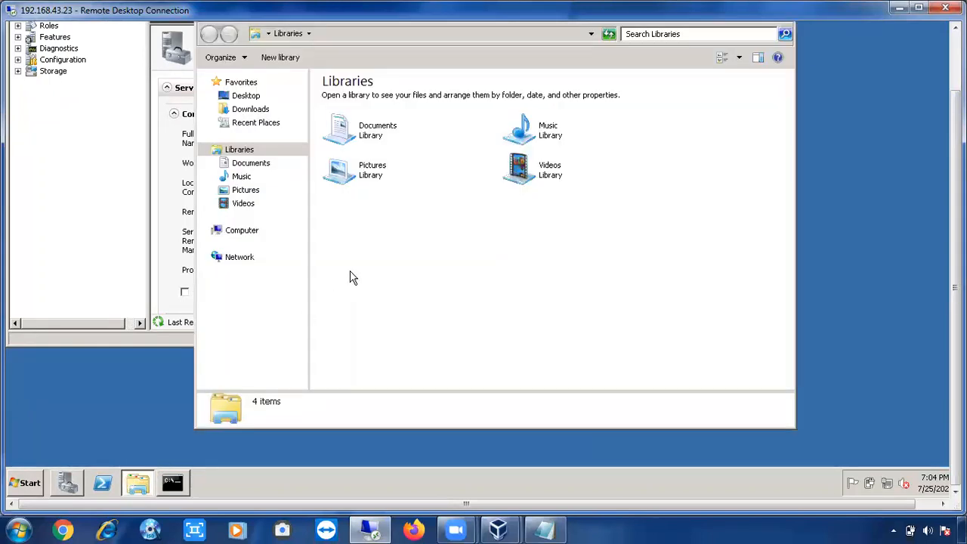
pyautogui.click(245, 230)
pyautogui.click(412, 113)
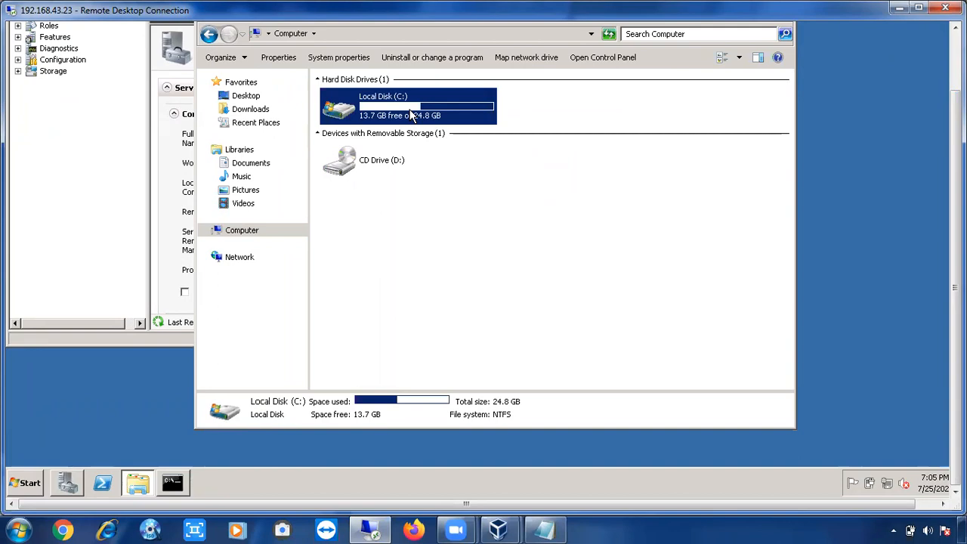
pyautogui.click(405, 162)
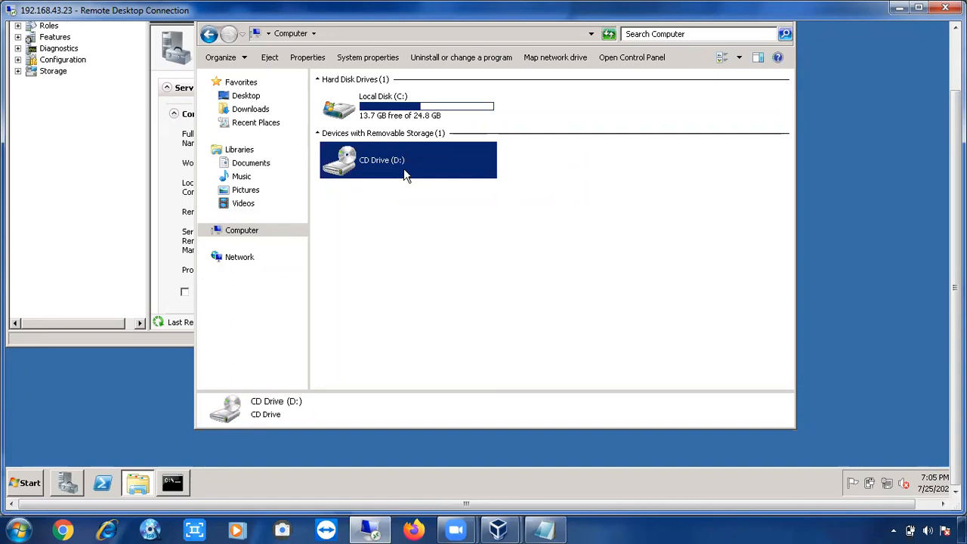
# Step: Add the line "Shared path" below the requirements in Notepad, and return to the CD drive in the remote server's Computer window
pyautogui.click(545, 529)
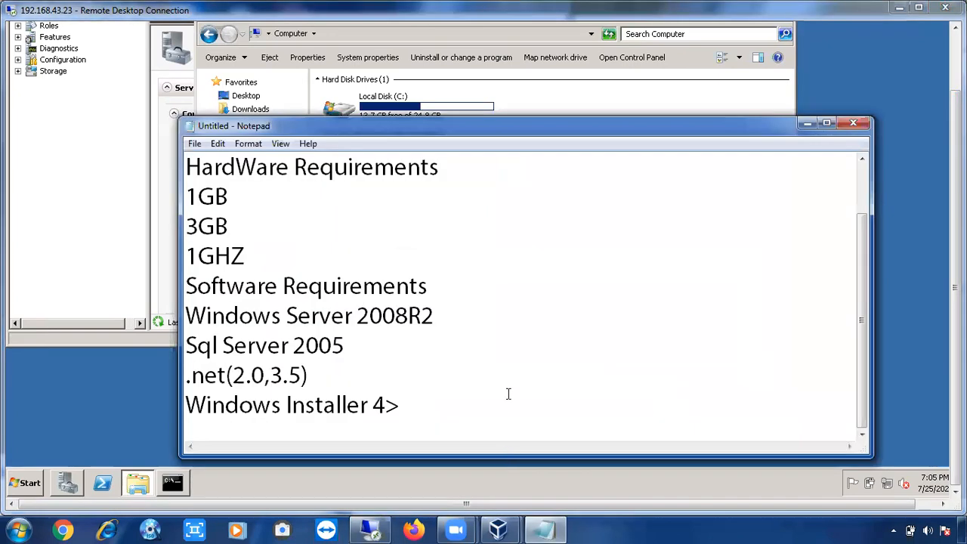
pyautogui.press('Return')
pyautogui.press('Return')
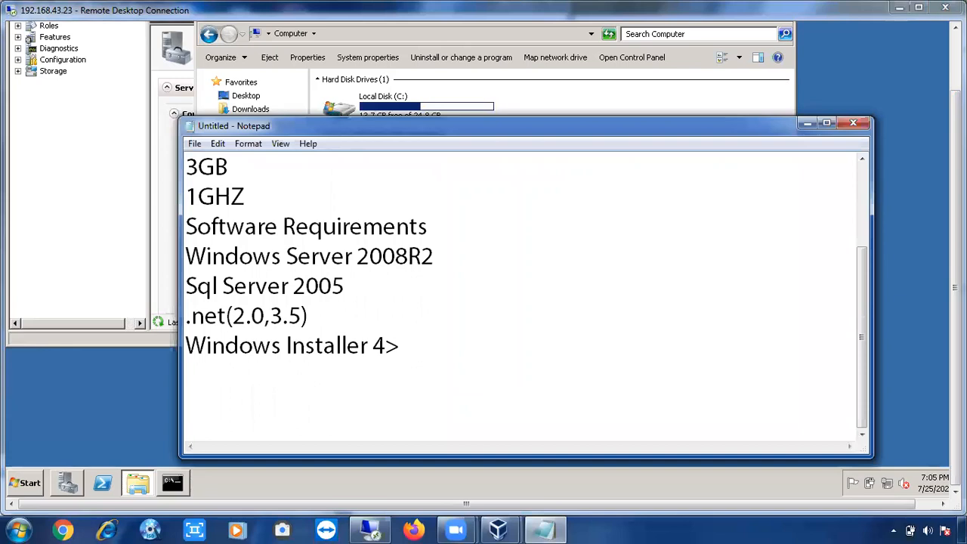
pyautogui.write('Shared path')
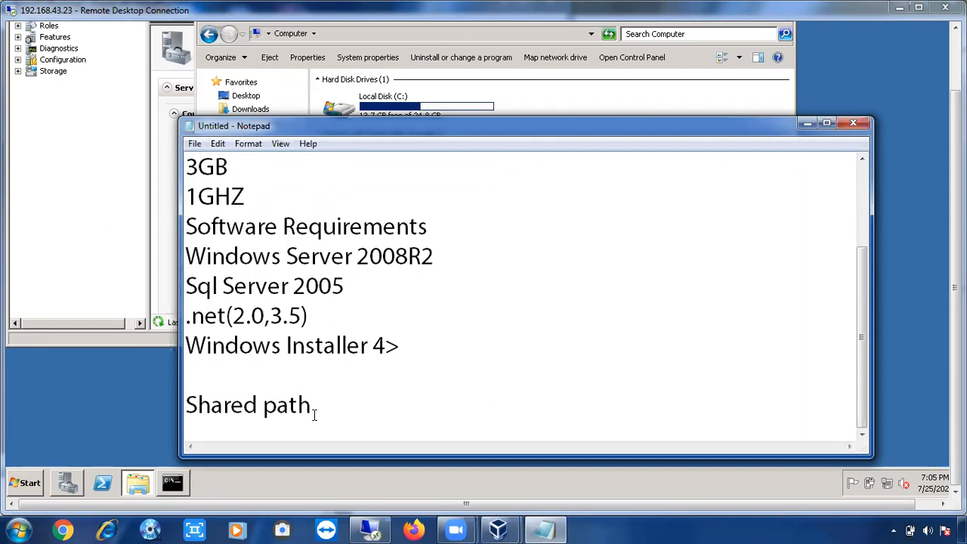
pyautogui.moveTo(310, 413); pyautogui.dragTo(184, 404)
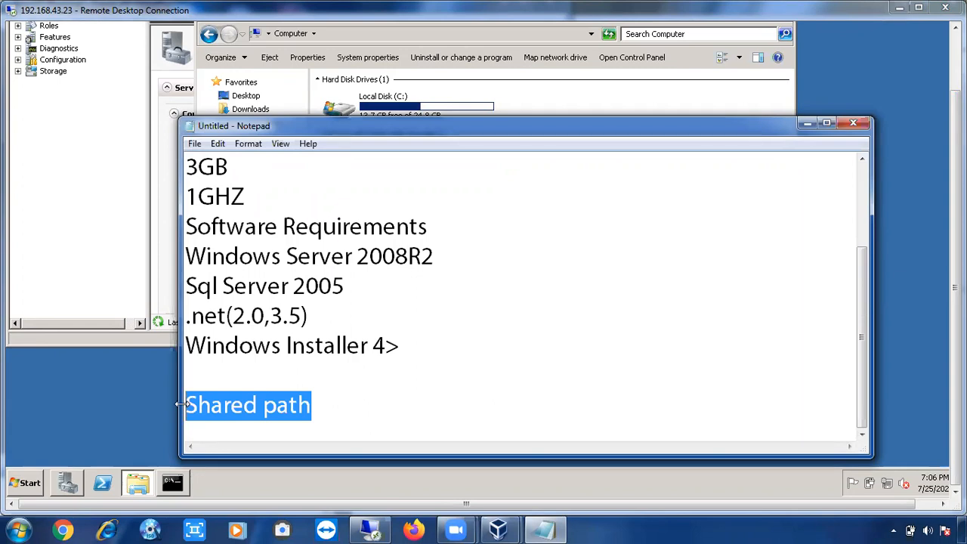
pyautogui.click(365, 106)
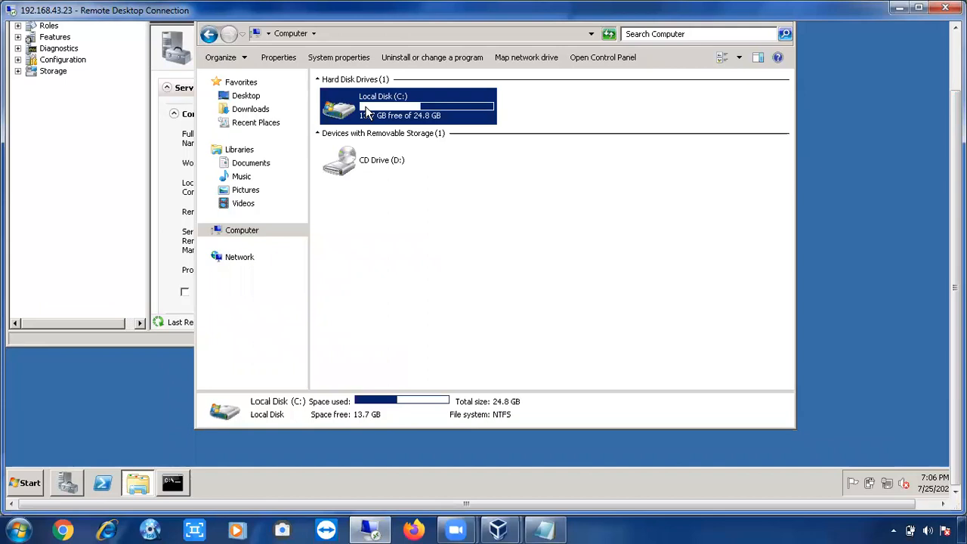
pyautogui.click(370, 156)
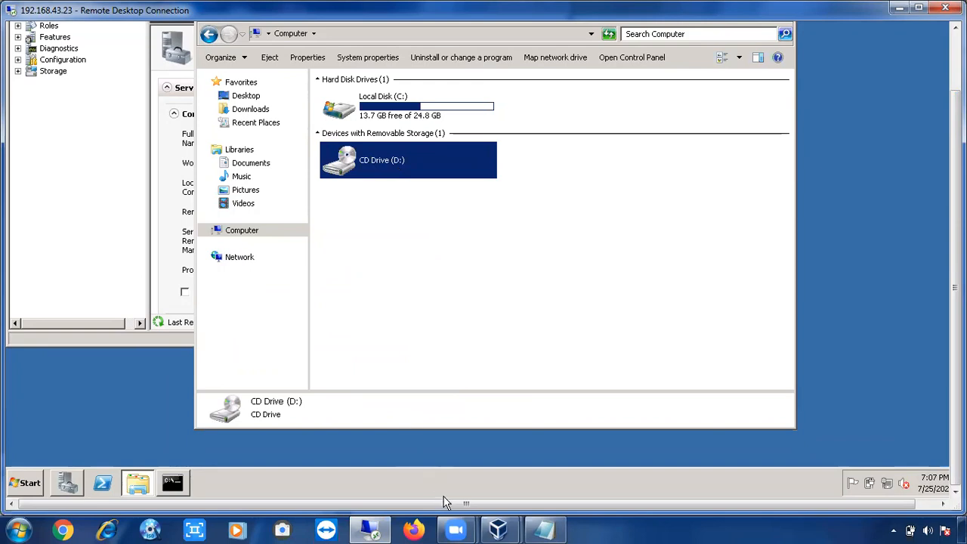
# Step: Minimize the Remote Desktop, Notepad and Batch33 windows to reveal Oracle VM VirtualBox Manager, and dismiss the AutoPlay dialog
pyautogui.moveTo(498, 529)
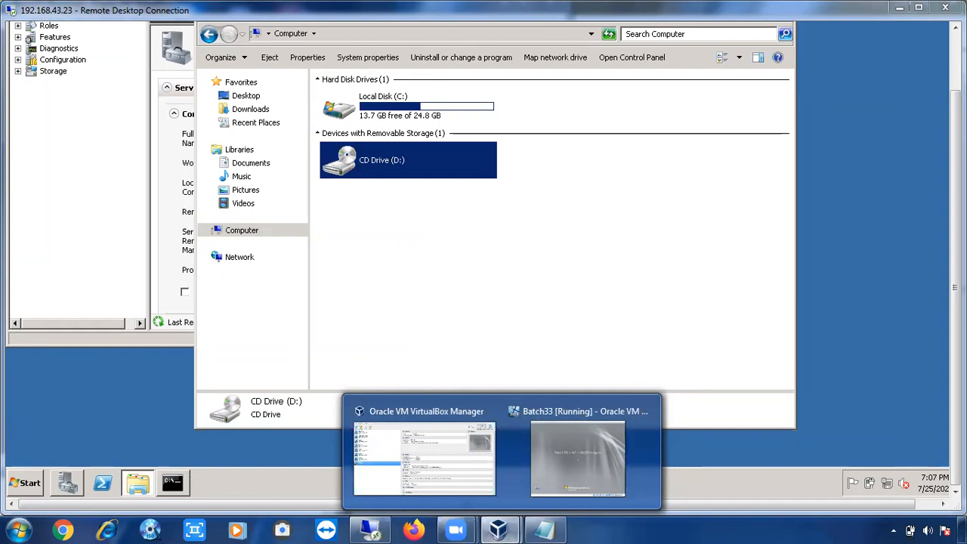
pyautogui.click(897, 13)
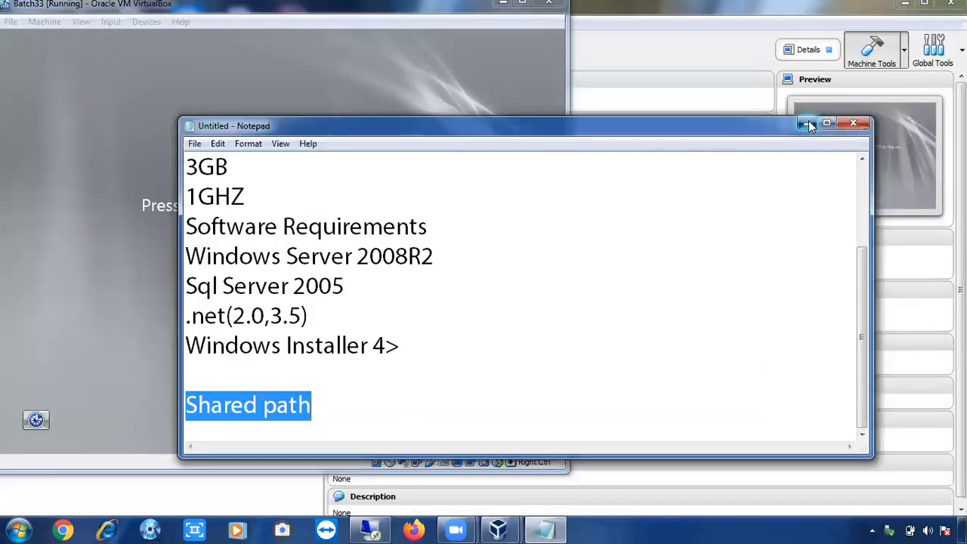
pyautogui.click(809, 123)
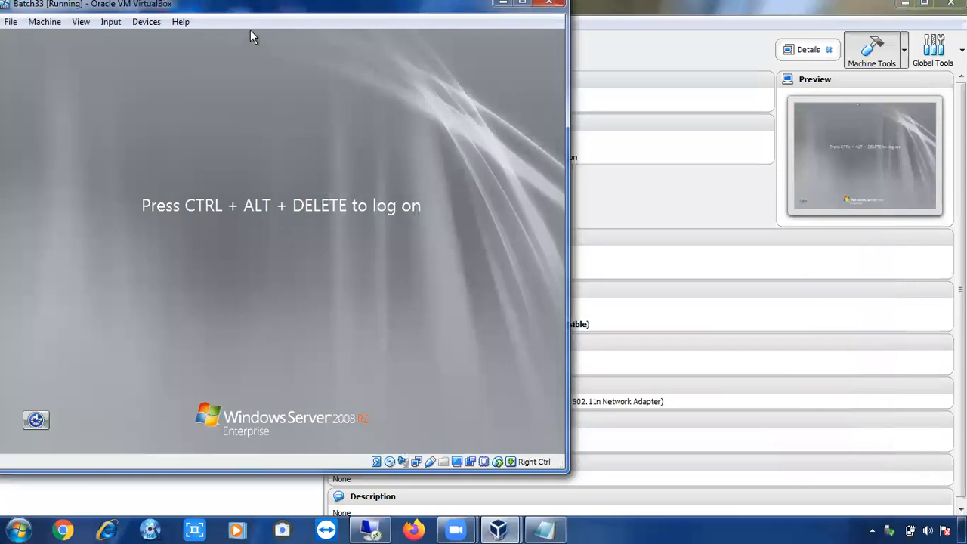
pyautogui.moveTo(486, 5); pyautogui.dragTo(511, 53)
pyautogui.click(527, 49)
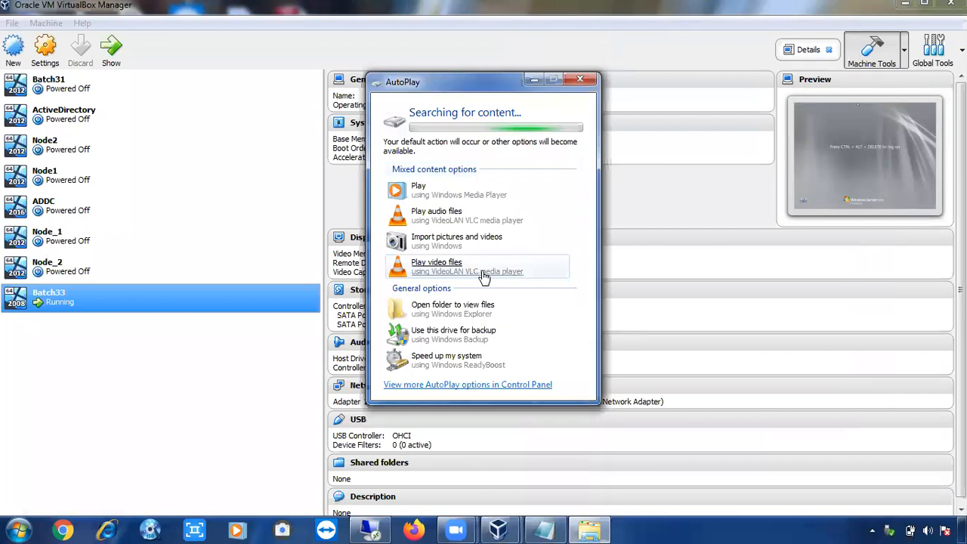
pyautogui.click(580, 79)
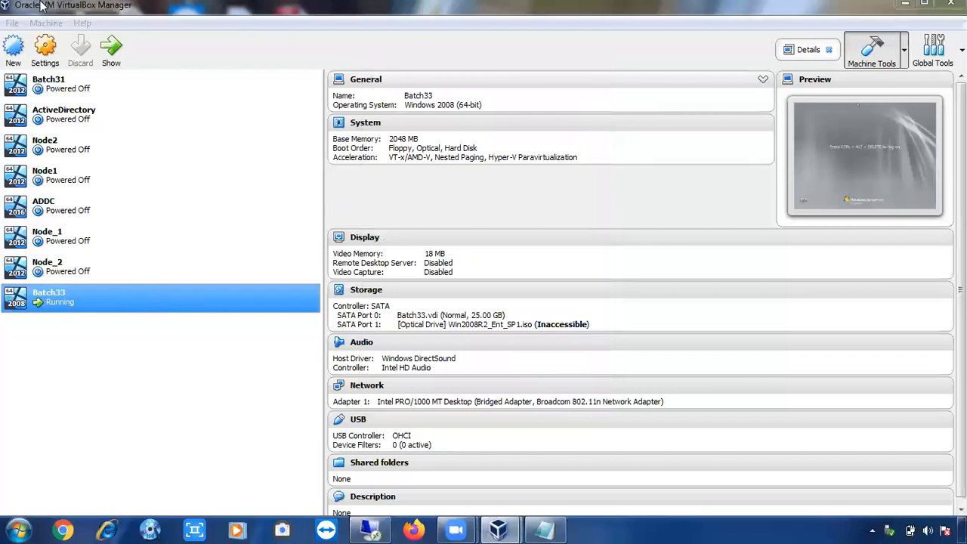
# Step: Open the storage settings of the Batch33 virtual machine and select the optical drive holding Win2008R2_Ent_SP1.iso
pyautogui.rightClick(79, 306)
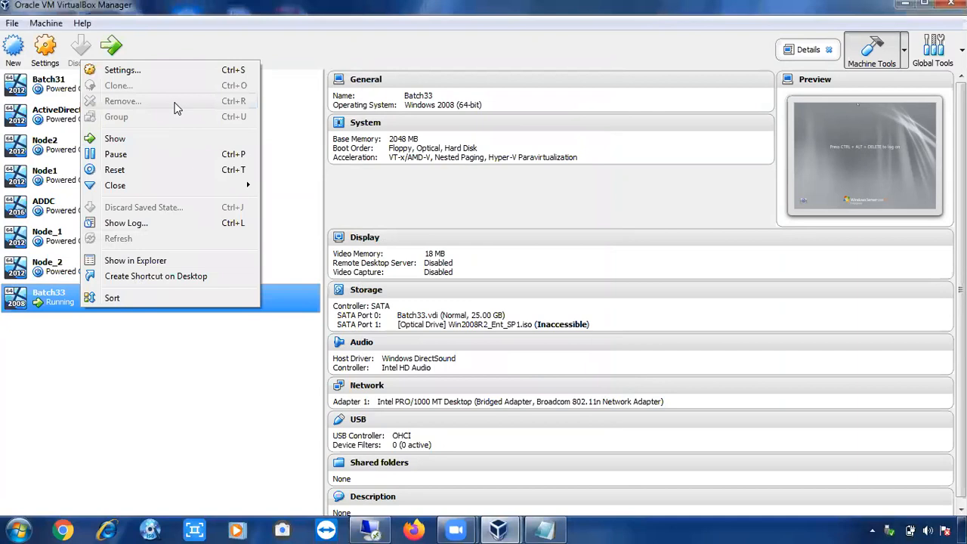
pyautogui.click(168, 72)
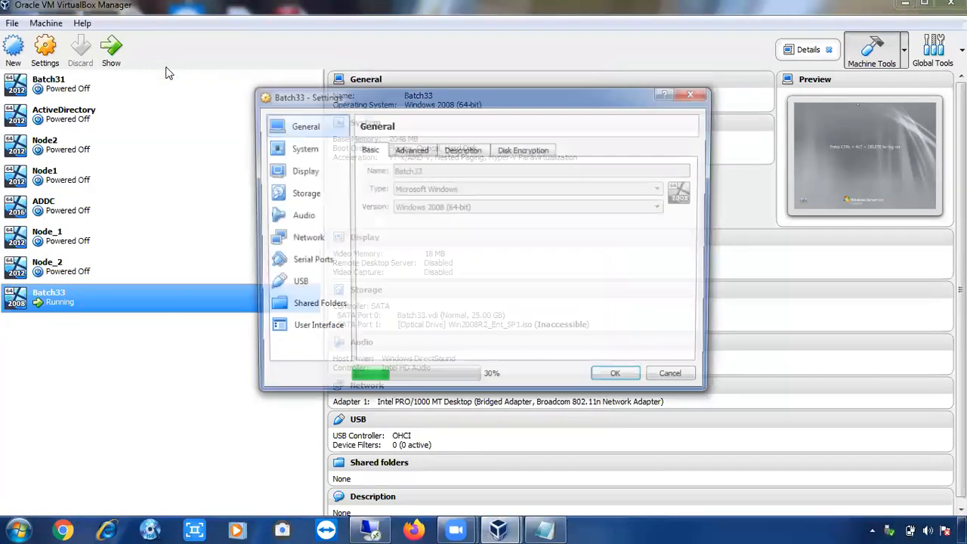
pyautogui.click(309, 198)
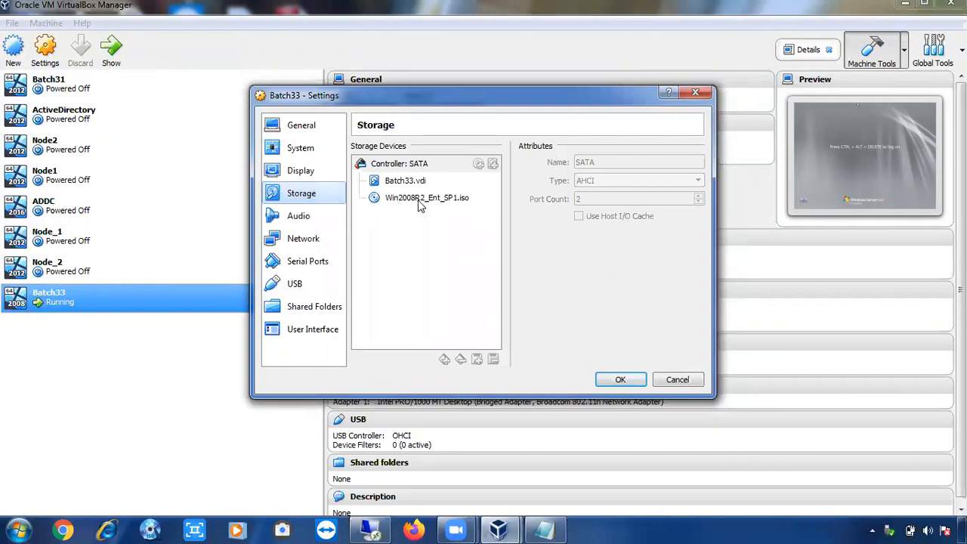
pyautogui.moveTo(421, 207)
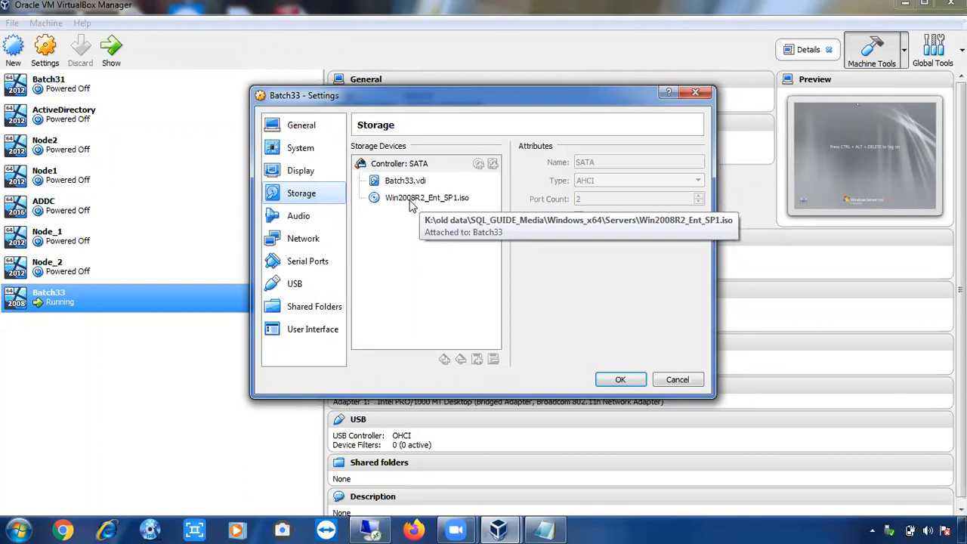
pyautogui.click(411, 201)
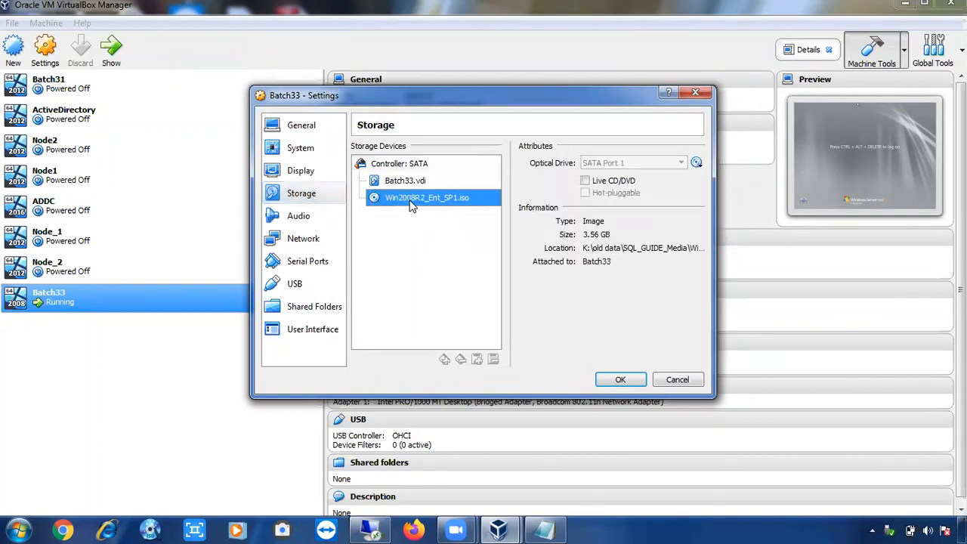
# Step: Mount SQLServer_2005_RTM_x64.iso from the SQL_2005 folder of SQLServer_x64 in Batch33's optical drive and save the machine settings
pyautogui.click(696, 163)
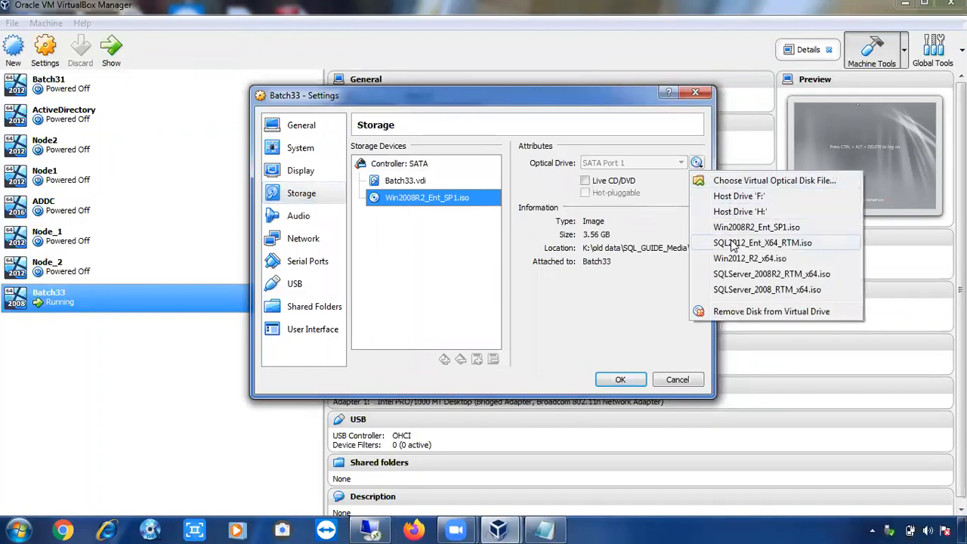
pyautogui.click(743, 184)
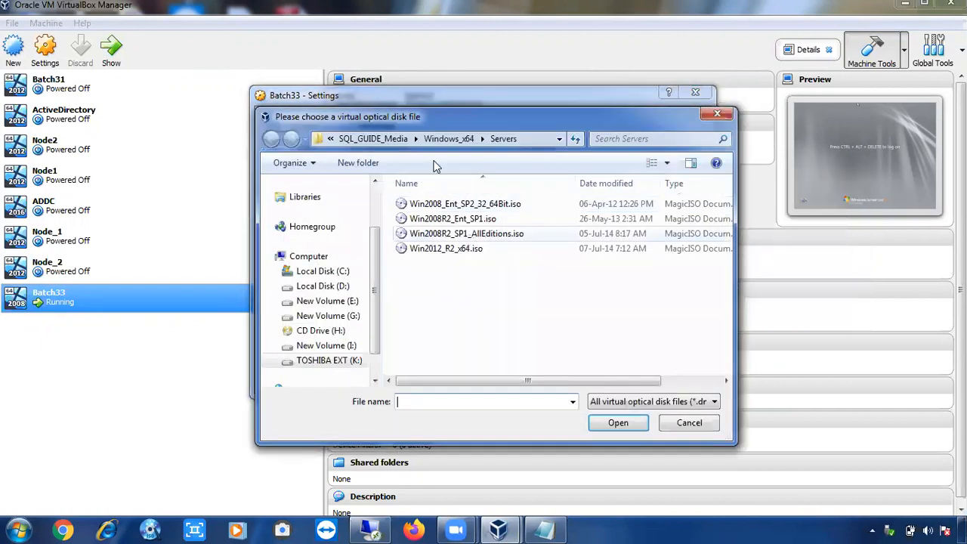
pyautogui.click(374, 138)
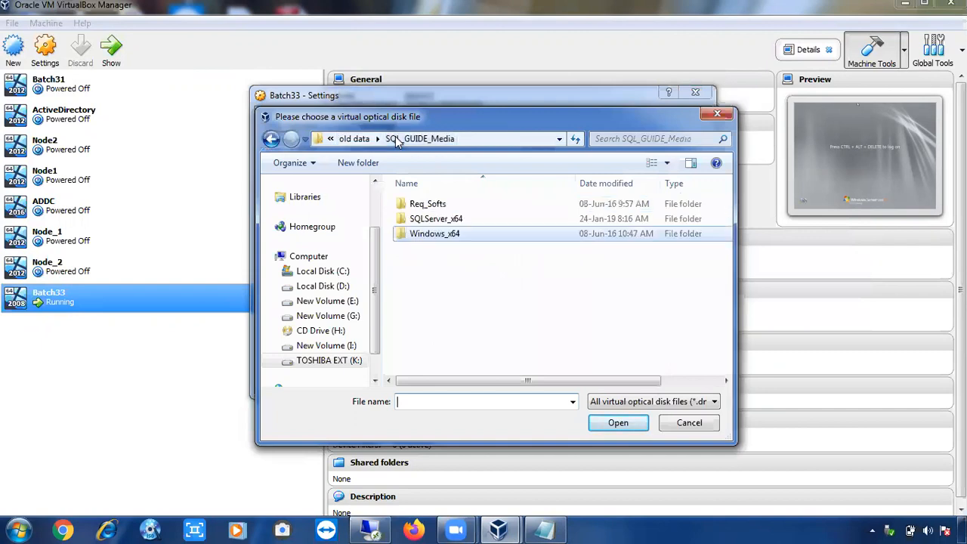
pyautogui.doubleClick(430, 219)
pyautogui.doubleClick(428, 263)
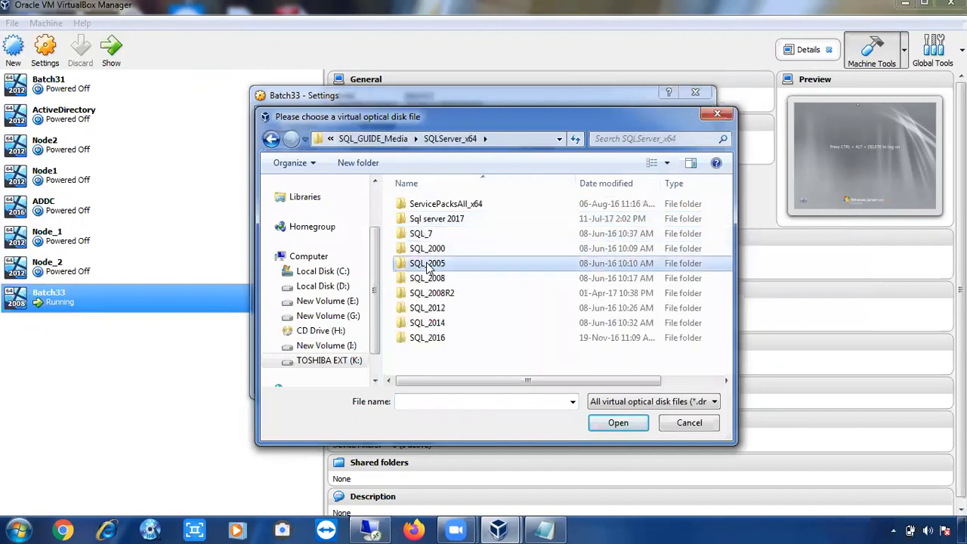
pyautogui.doubleClick(438, 206)
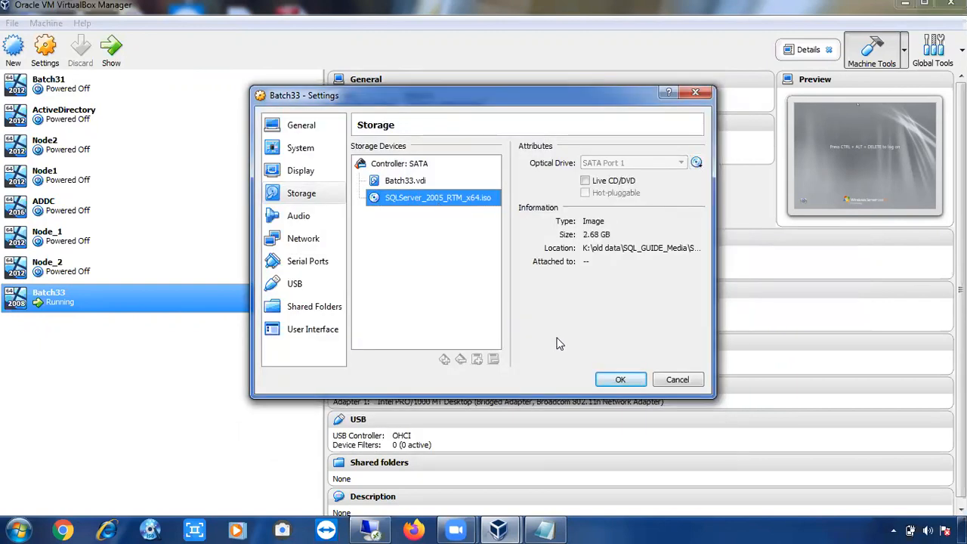
pyautogui.click(613, 379)
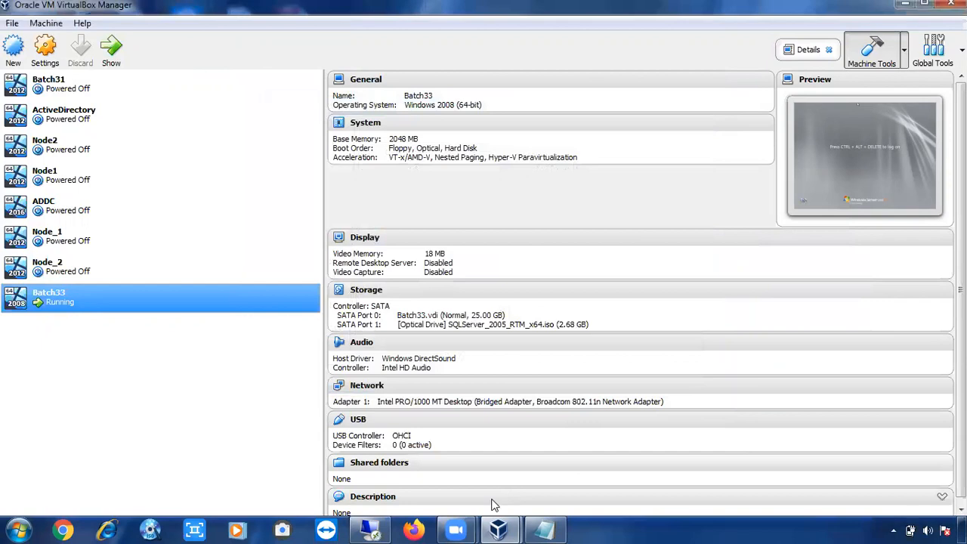
# Step: Switch to the Remote Desktop session and open the contents of CD Drive (D:) SQLDEVSEL without starting its installer
pyautogui.click(370, 529)
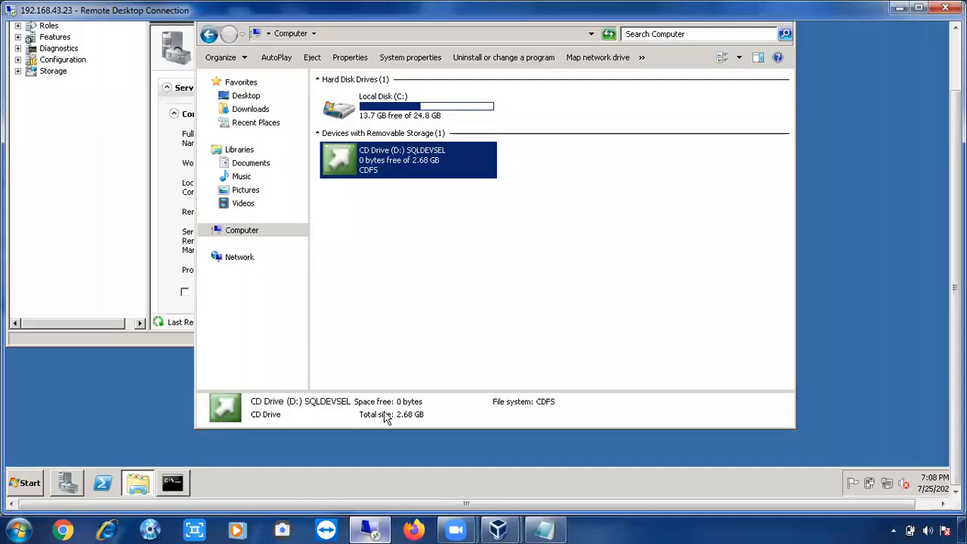
pyautogui.rightClick(392, 161)
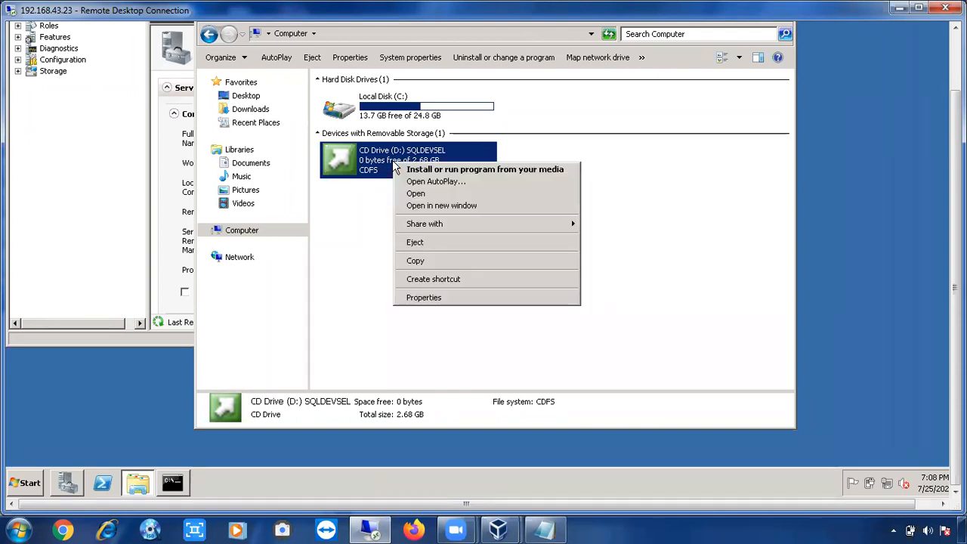
pyautogui.click(414, 195)
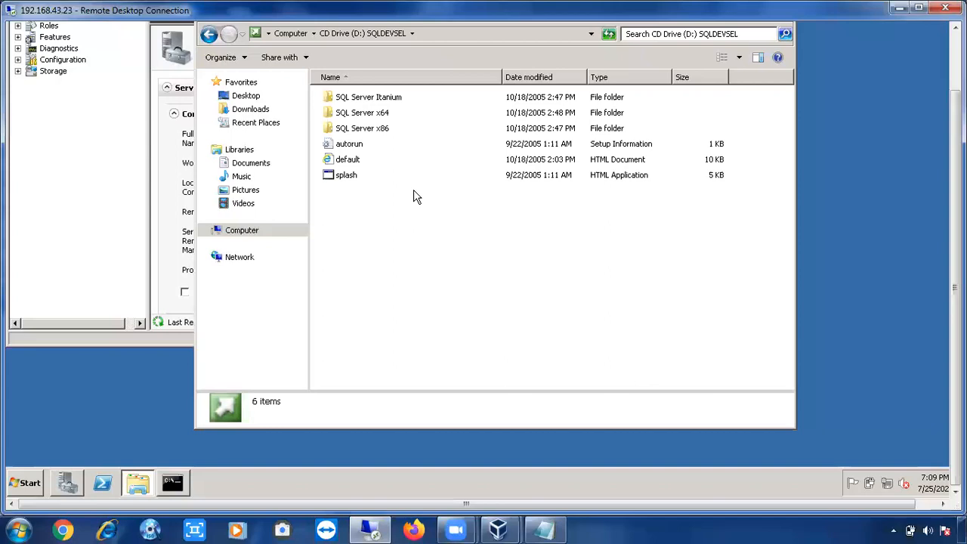
# Step: Look over the SQL Server x64, x86 and Itanium folders, and open the Servers folder inside SQL Server x64
pyautogui.click(383, 118)
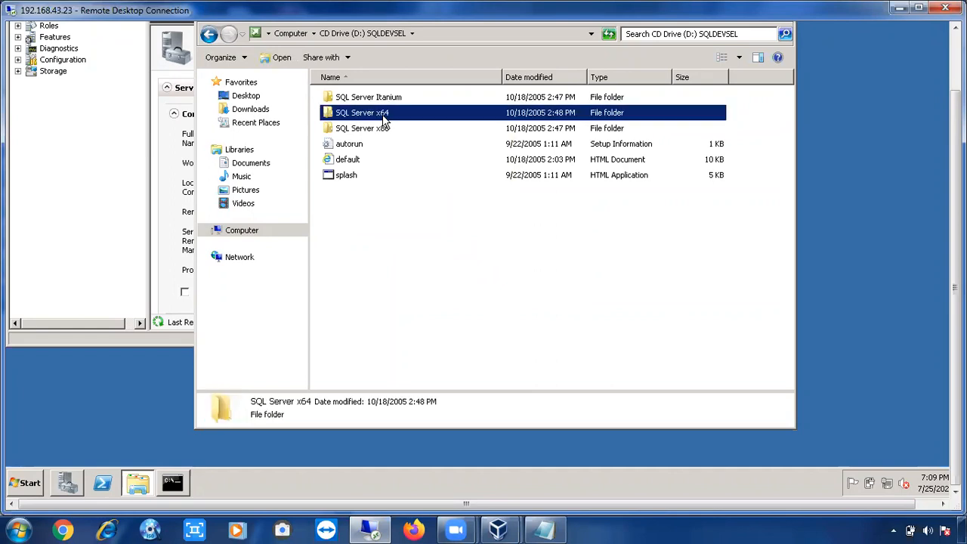
pyautogui.click(383, 129)
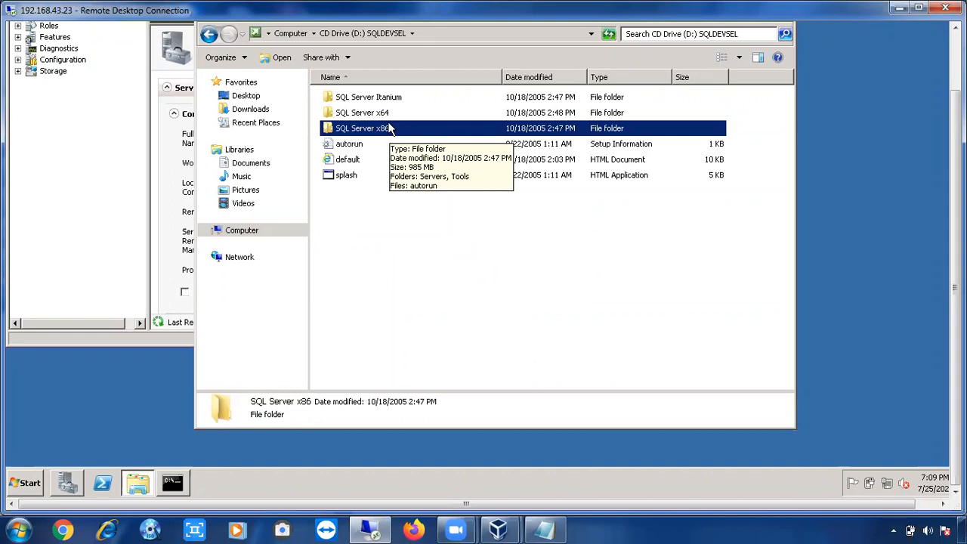
pyautogui.click(383, 99)
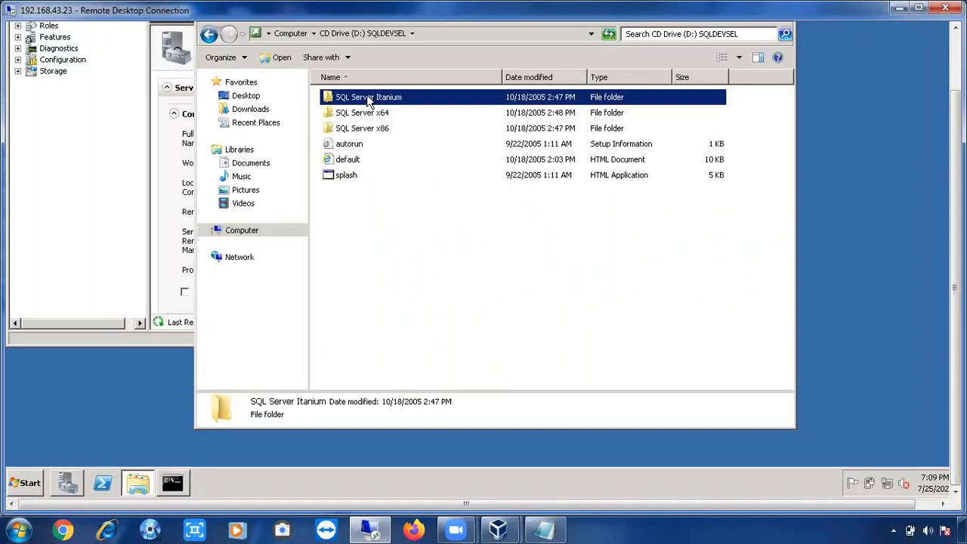
pyautogui.moveTo(370, 102)
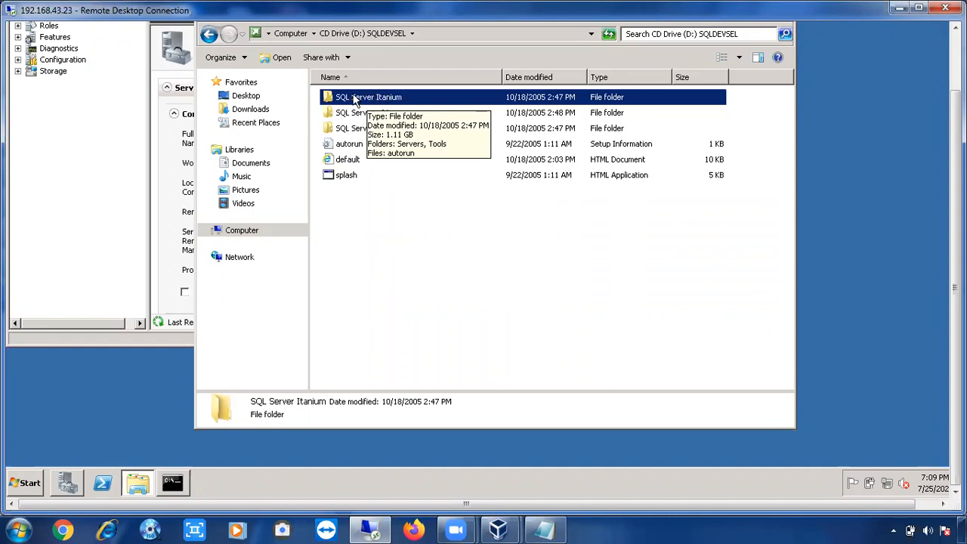
pyautogui.click(355, 117)
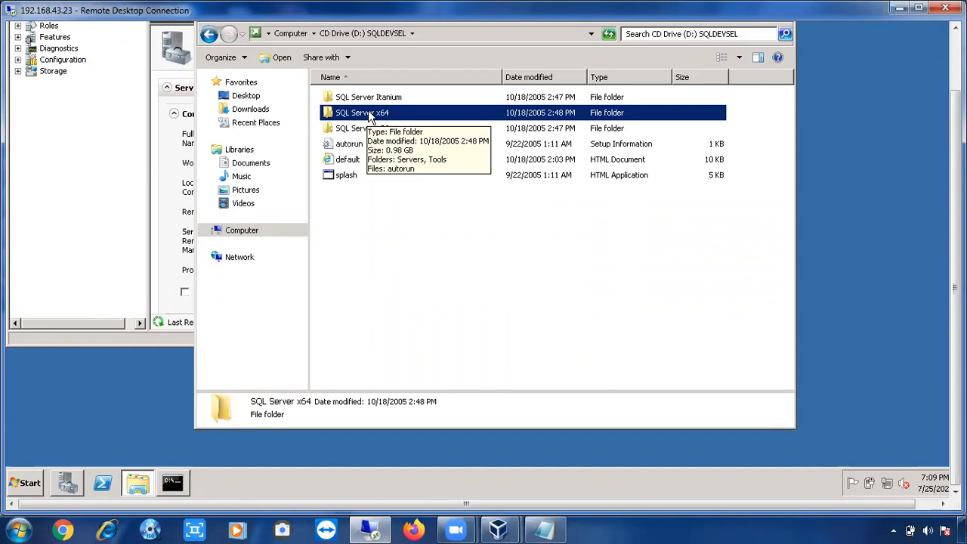
pyautogui.doubleClick(369, 115)
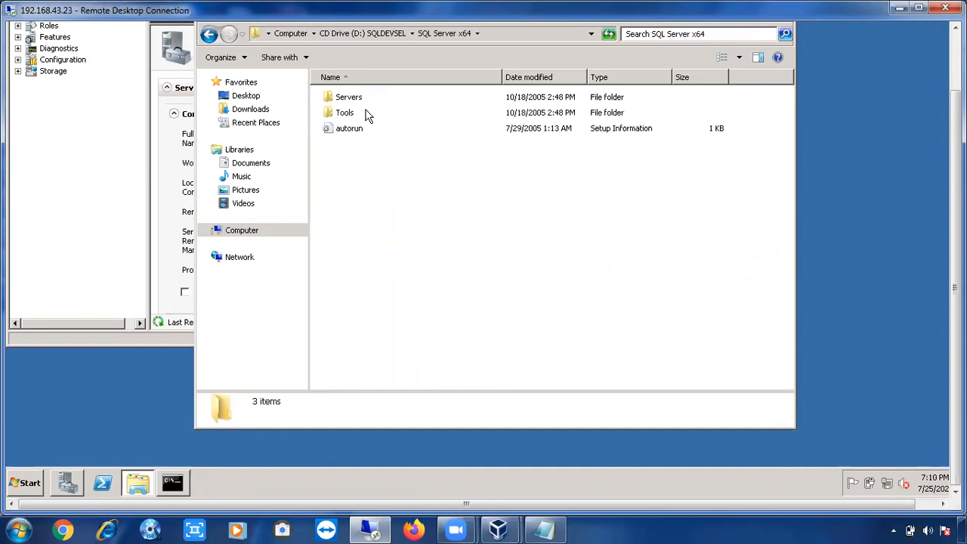
pyautogui.click(348, 103)
pyautogui.doubleClick(348, 103)
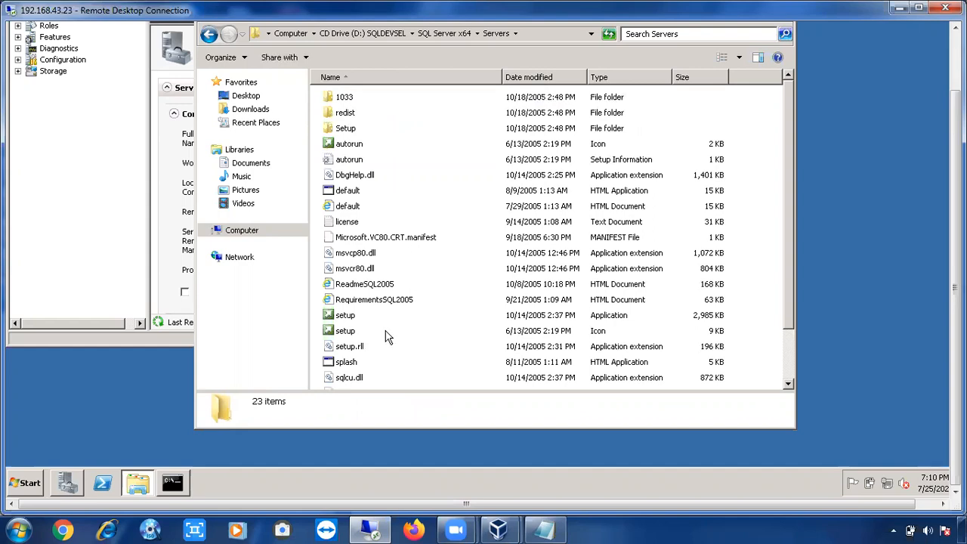
# Step: Run the setup application as administrator, suppress further compatibility messages, run the program anyway and bring the SQL Server 2005 Setup window forward
pyautogui.click(356, 331)
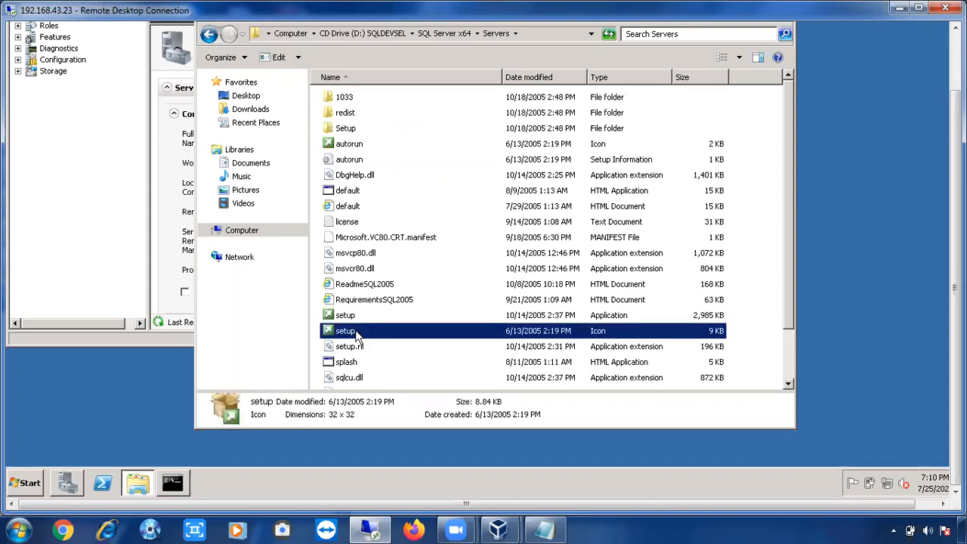
pyautogui.click(353, 321)
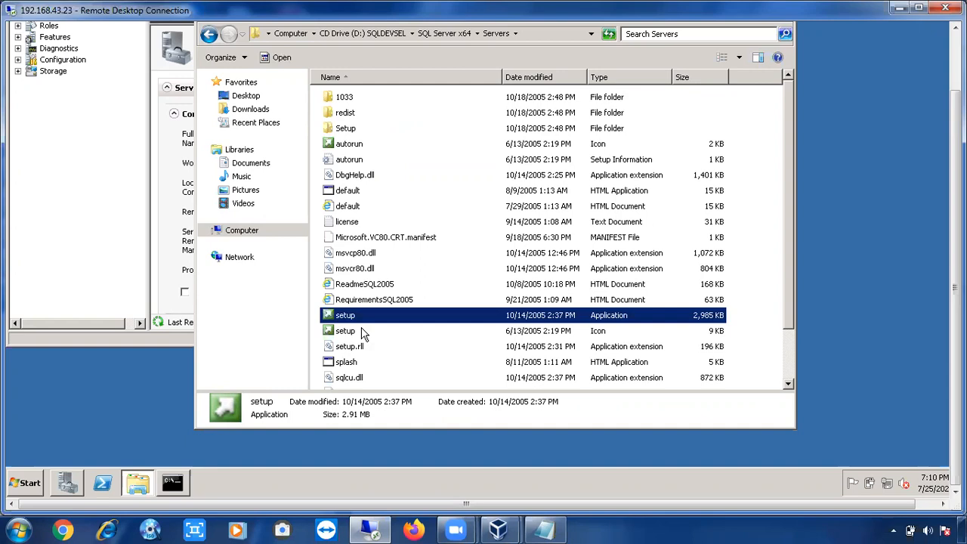
pyautogui.click(362, 334)
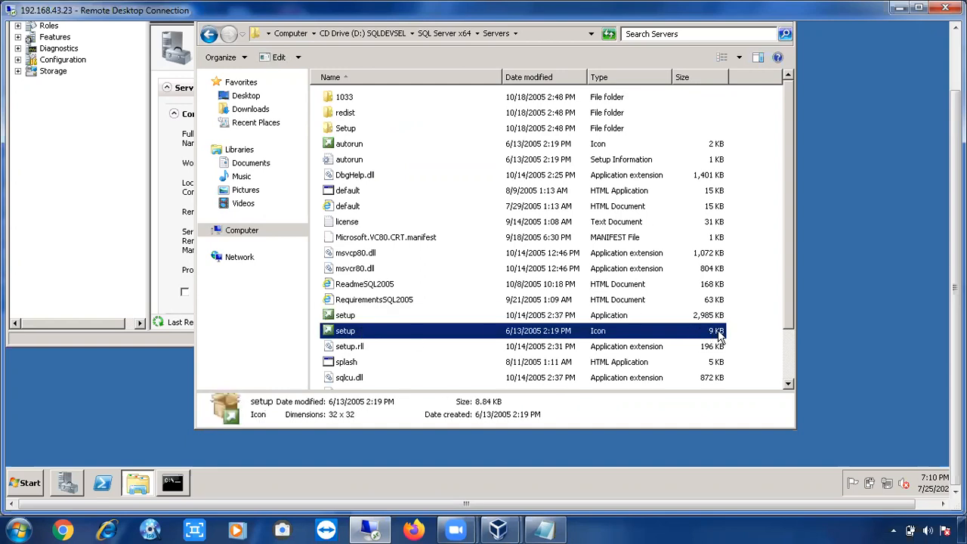
pyautogui.click(609, 317)
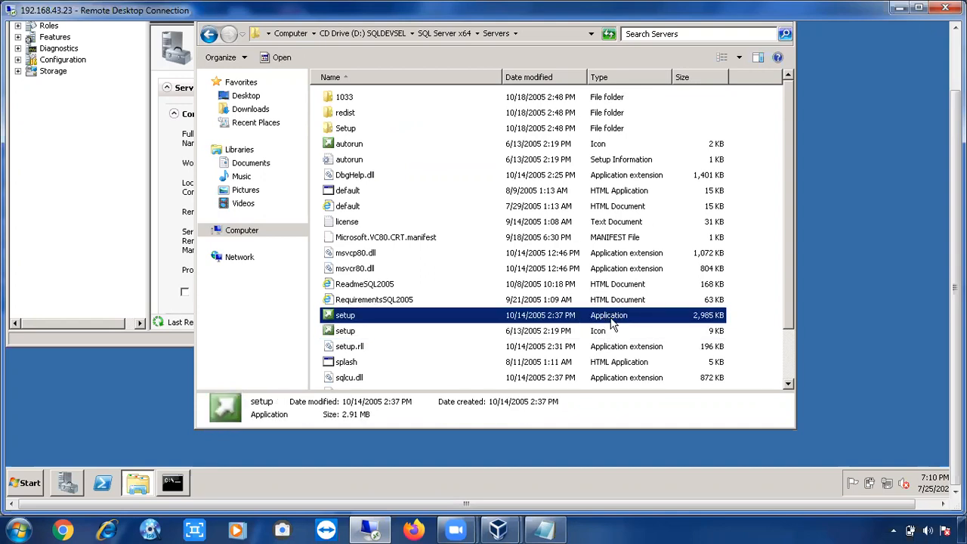
pyautogui.rightClick(361, 321)
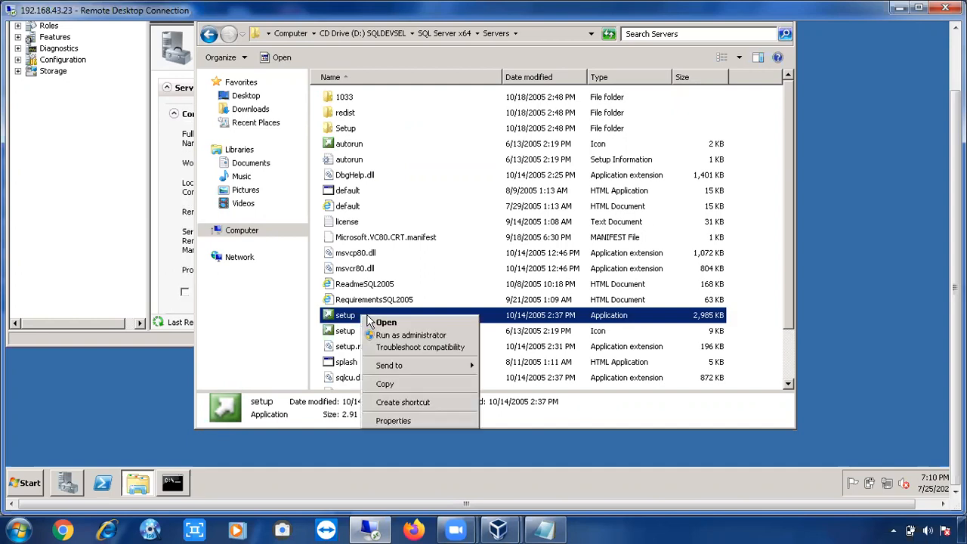
pyautogui.click(384, 336)
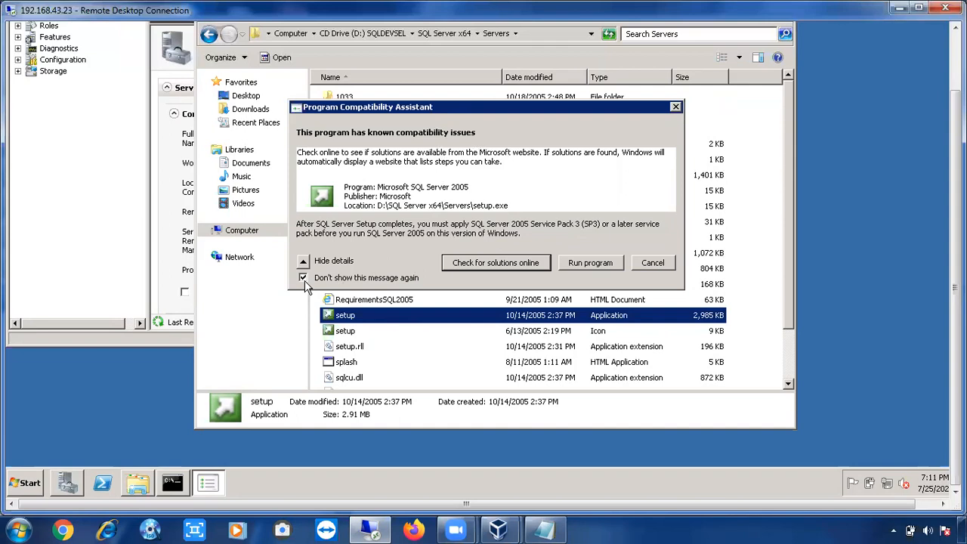
pyautogui.click(604, 263)
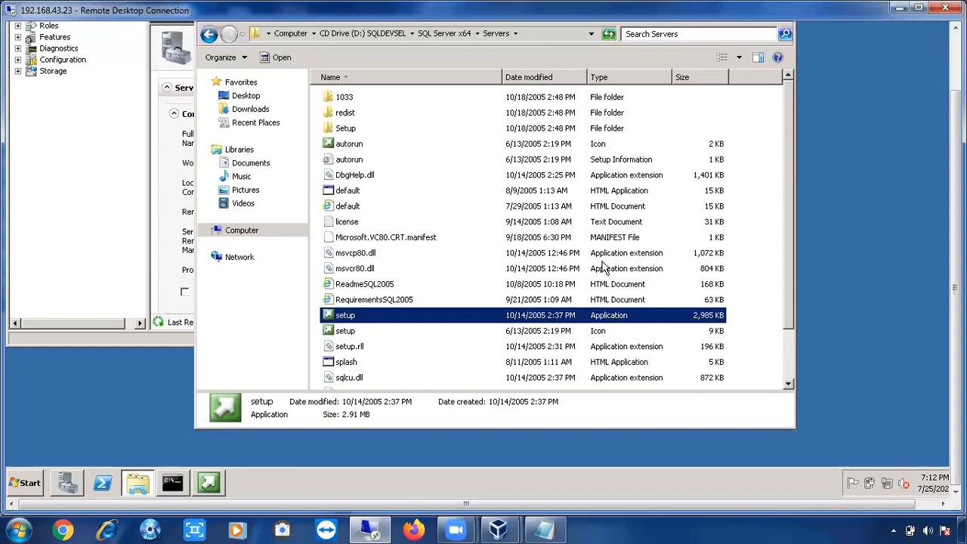
pyautogui.click(217, 484)
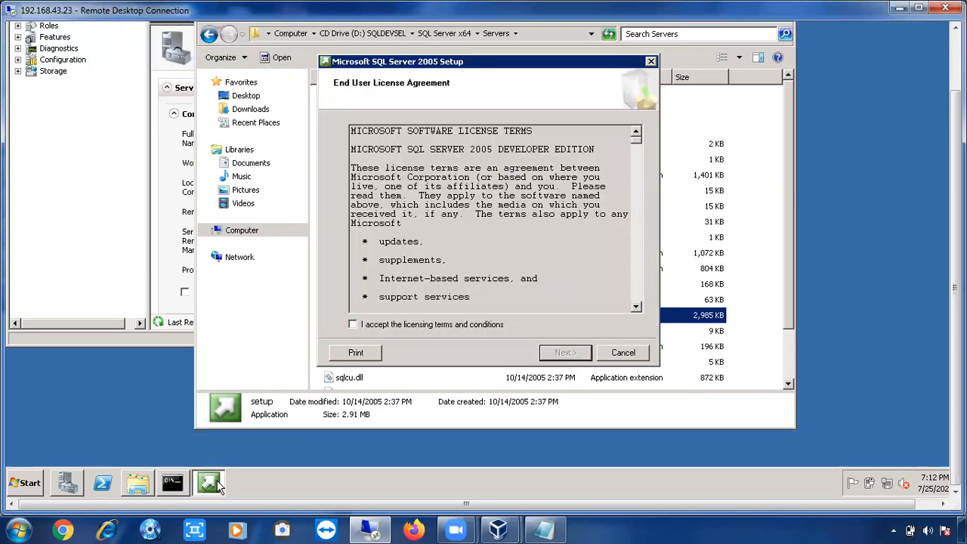
# Step: Accept the licensing terms, install the SQL Native Client and Setup Support Files prerequisites, and continue to the installation wizard
pyautogui.click(354, 325)
pyautogui.click(560, 355)
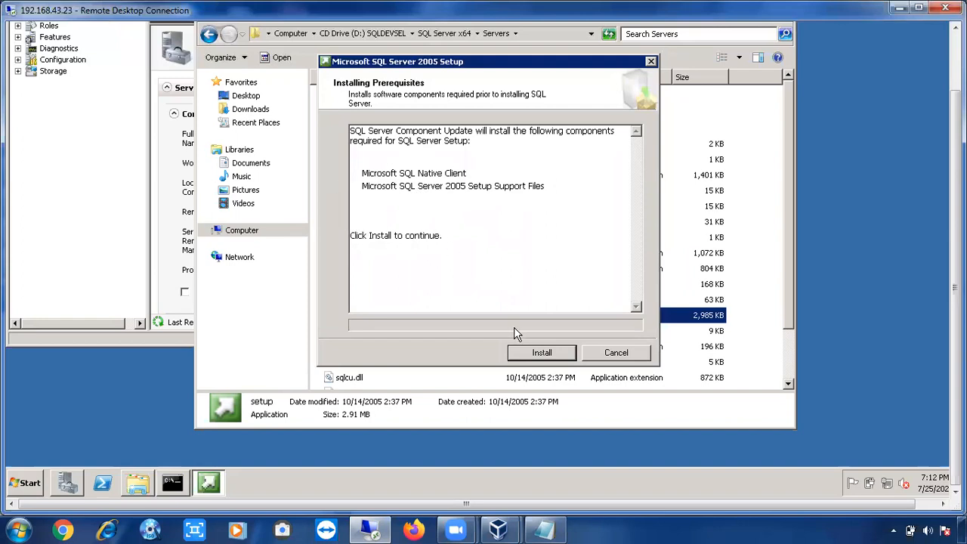
pyautogui.click(535, 352)
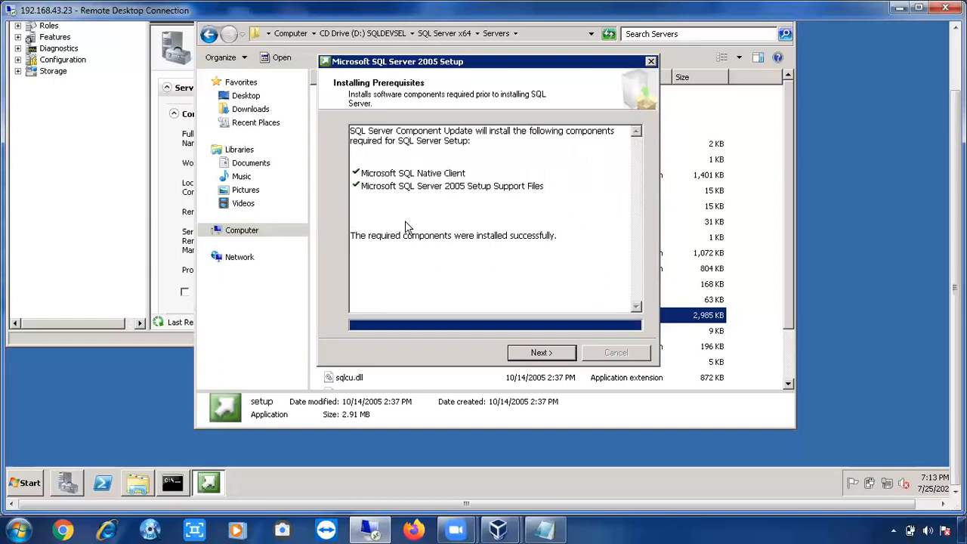
pyautogui.click(529, 352)
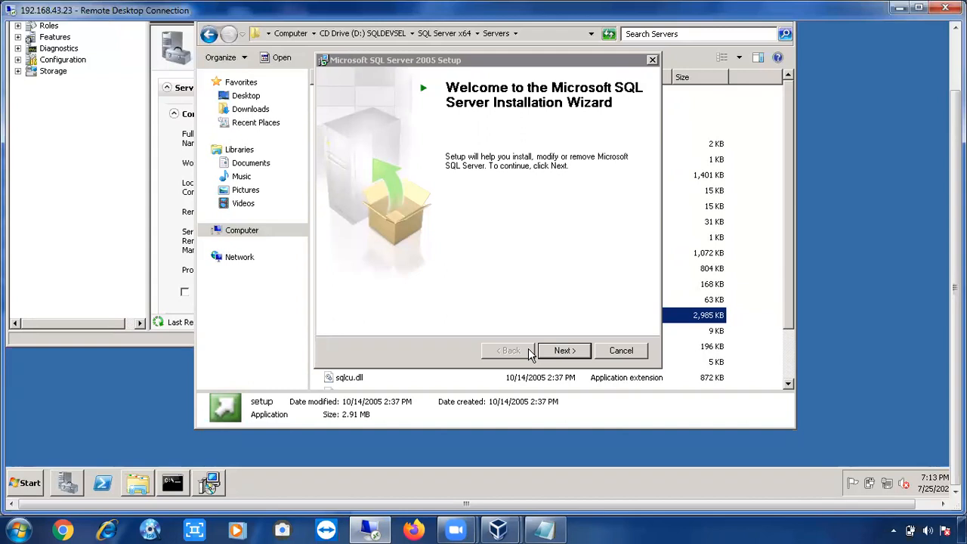
# Step: Run the System Configuration Check from the welcome page, review its list of requirements and continue to the registration information
pyautogui.click(578, 352)
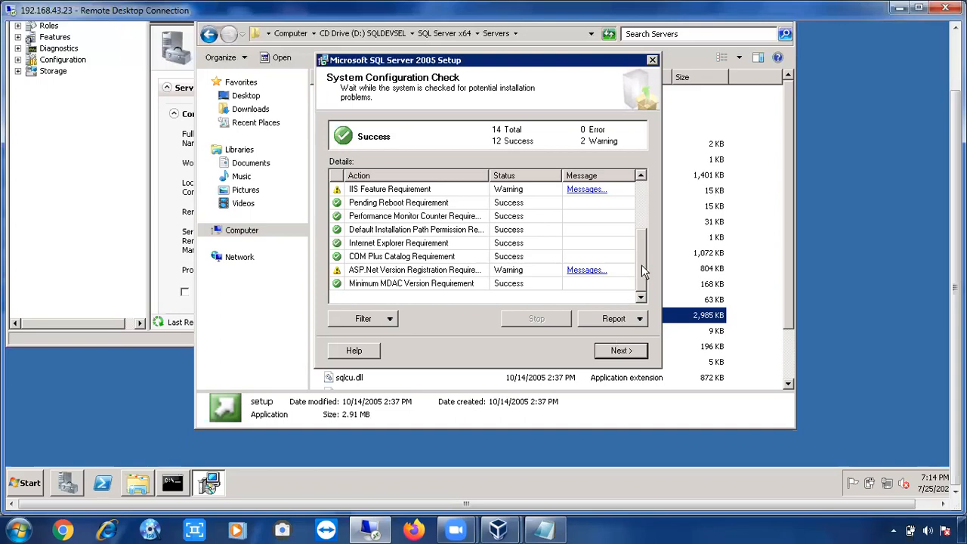
pyautogui.moveTo(644, 240); pyautogui.dragTo(647, 217)
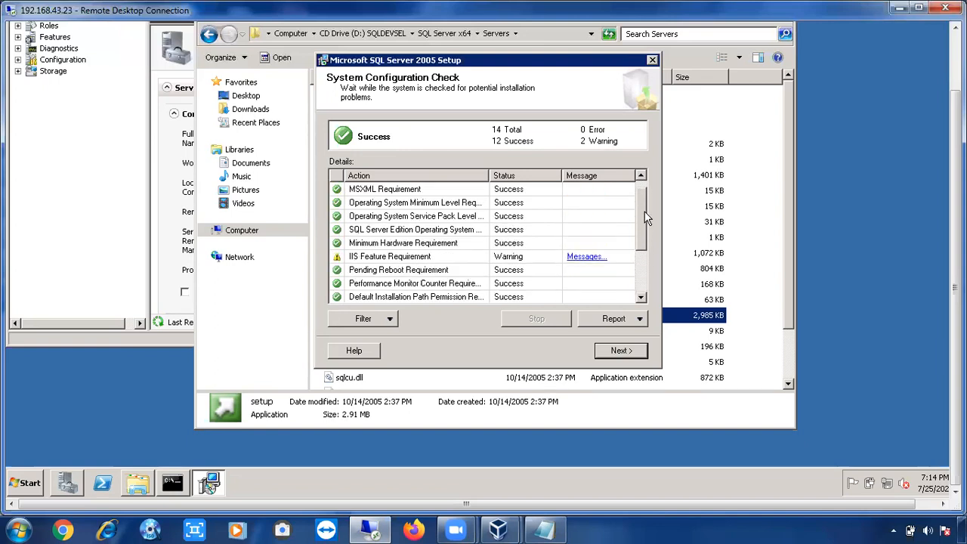
pyautogui.click(358, 211)
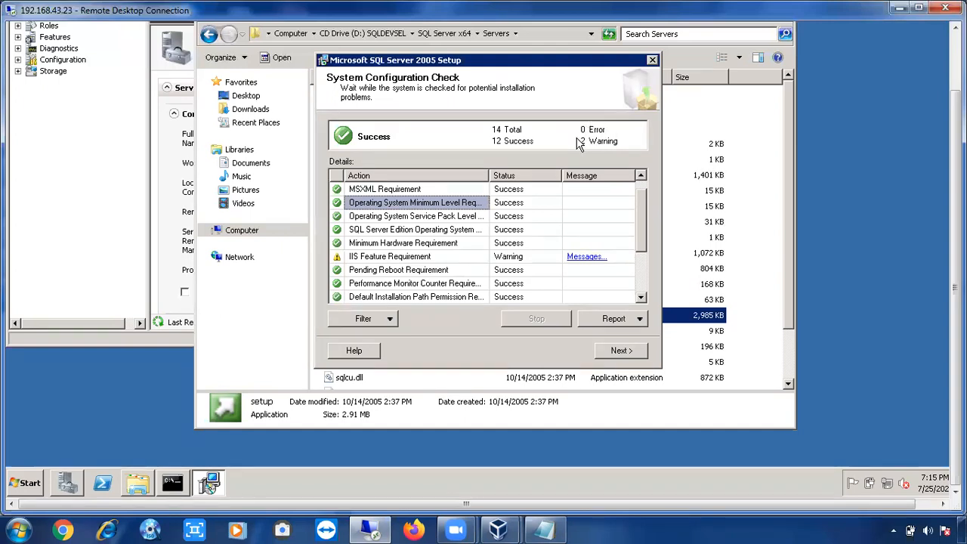
pyautogui.click(619, 351)
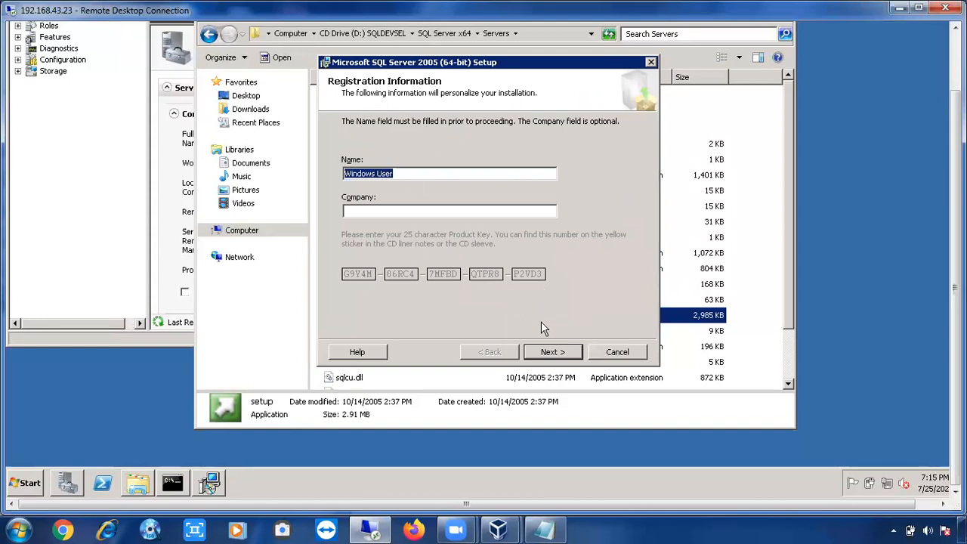
# Step: Keep the default registration information, choose SQL Server Database Services and Workstation components for installation, and proceed to the instance name
pyautogui.click(553, 352)
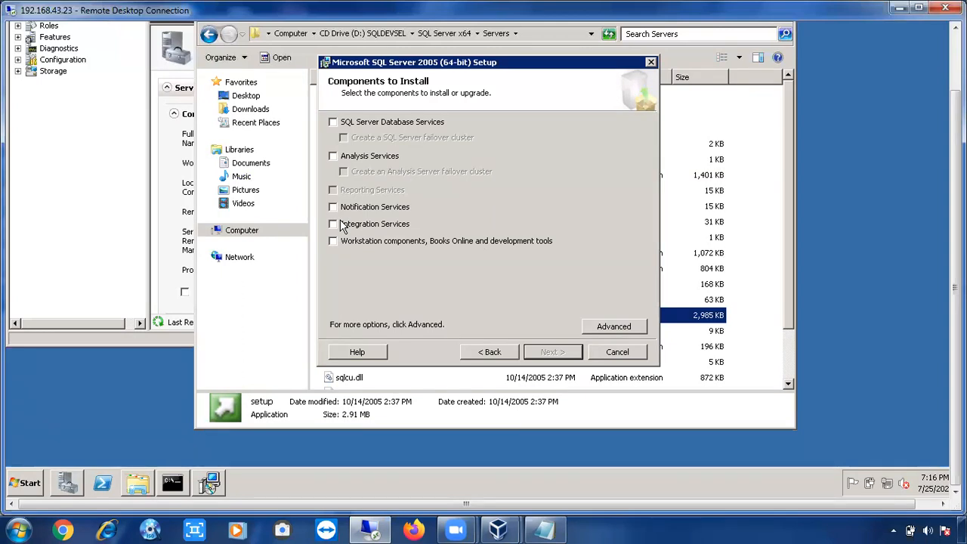
pyautogui.click(333, 123)
pyautogui.click(548, 354)
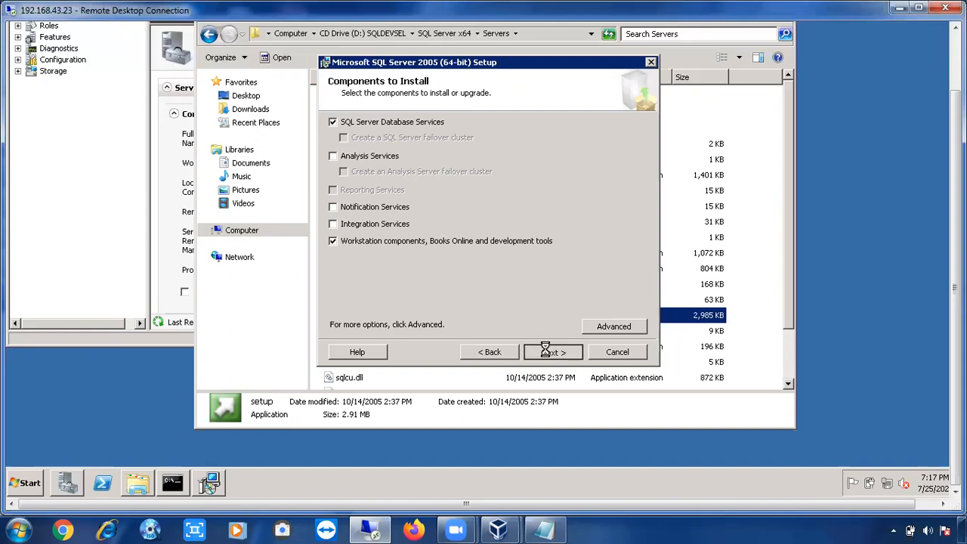
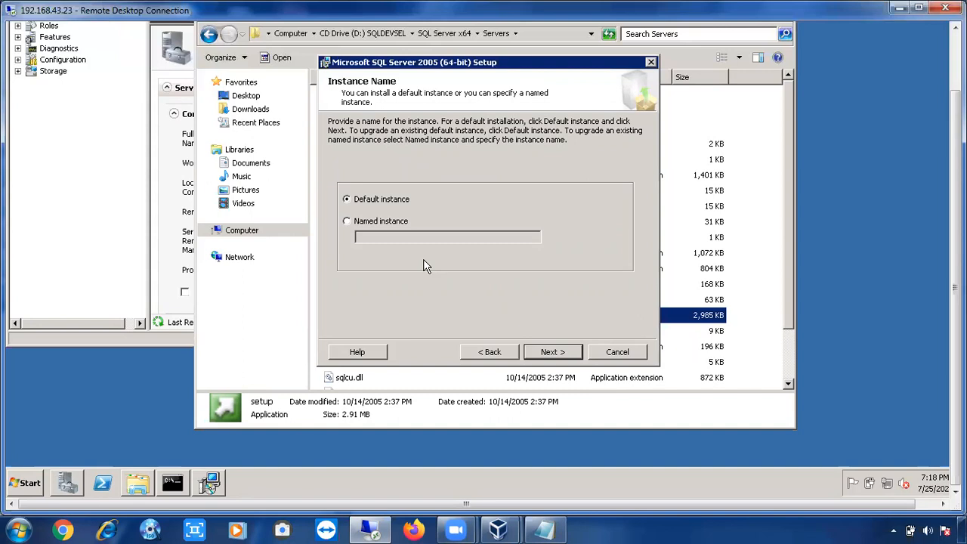
# Step: Switch to the Notepad notes and add the line "50Instances" below "Shared path", leaving a blank line between them
pyautogui.click(542, 529)
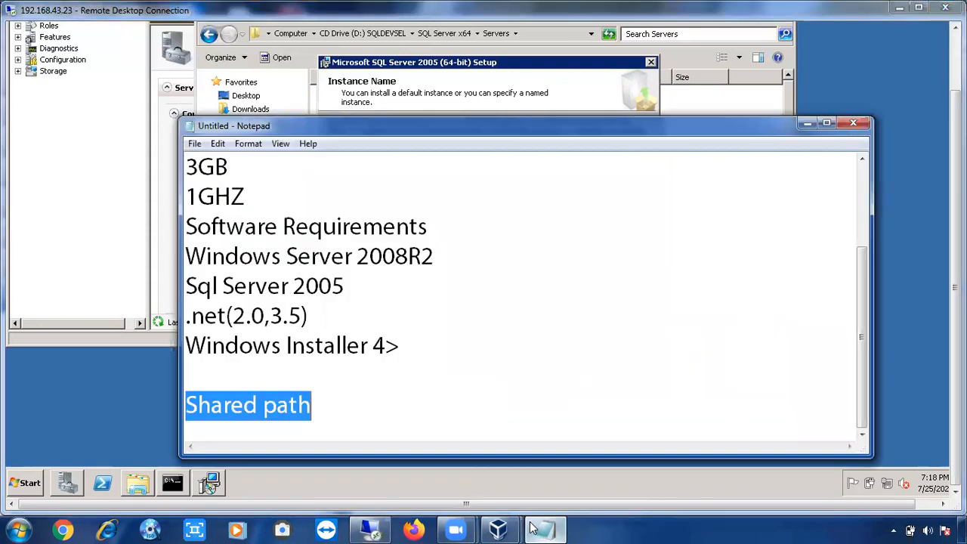
pyautogui.click(401, 406)
pyautogui.press('Return')
pyautogui.press('Return')
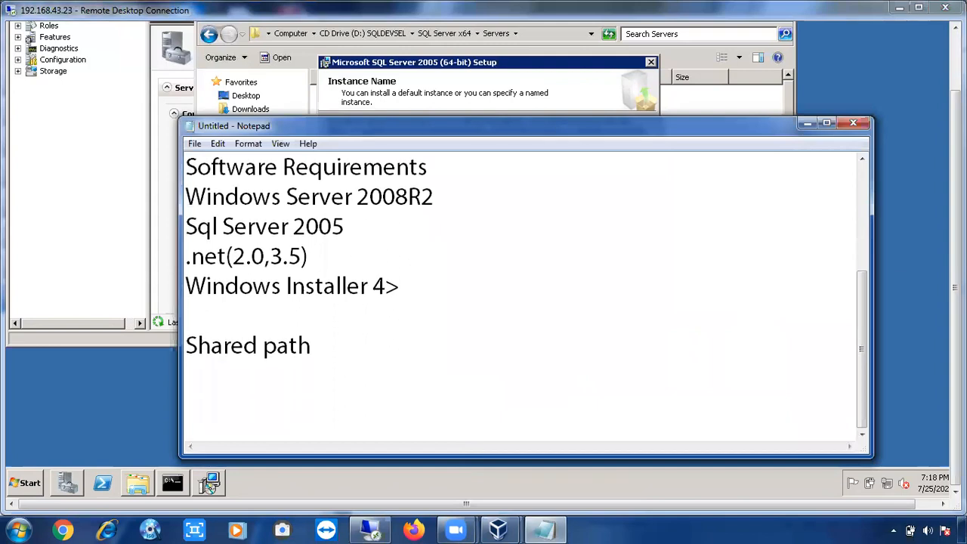
pyautogui.write('50Instances')
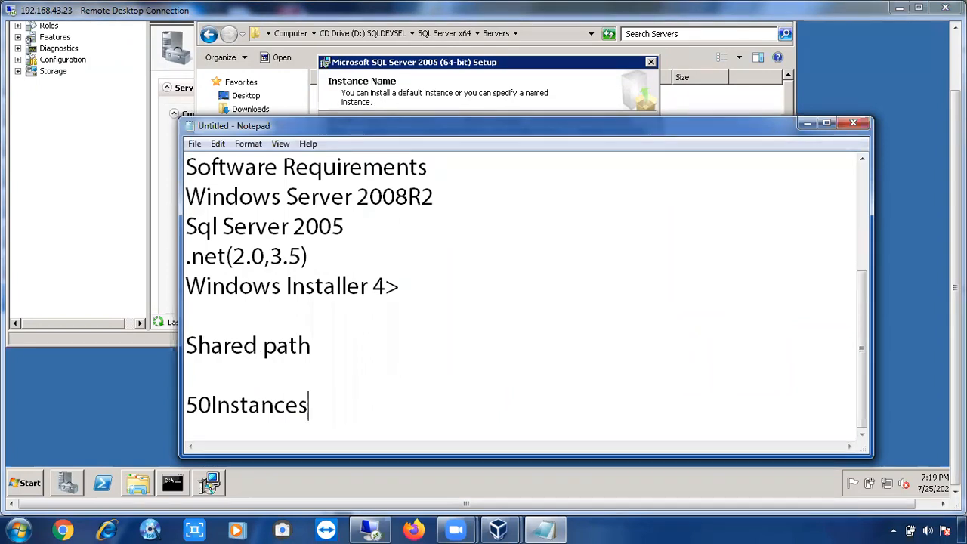
pyautogui.press('Return')
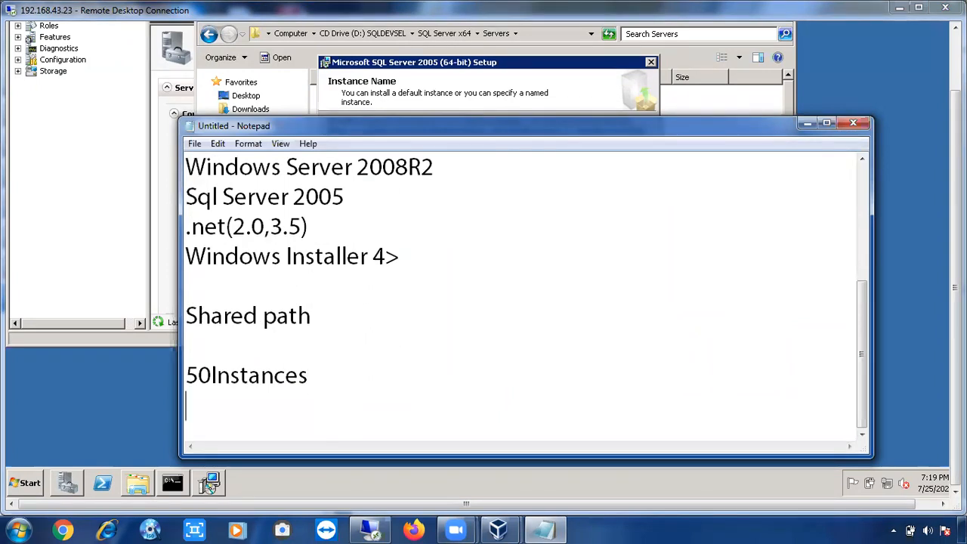
# Step: Add the lines "1- Default Instance" and "49- Named Instances" under the instance heading, highlight both, and return to the remote desktop session
pyautogui.write('1- Defu')
pyautogui.press('BackSpace')
pyautogui.write('ault Instance')
pyautogui.press('Return')
pyautogui.write('2')
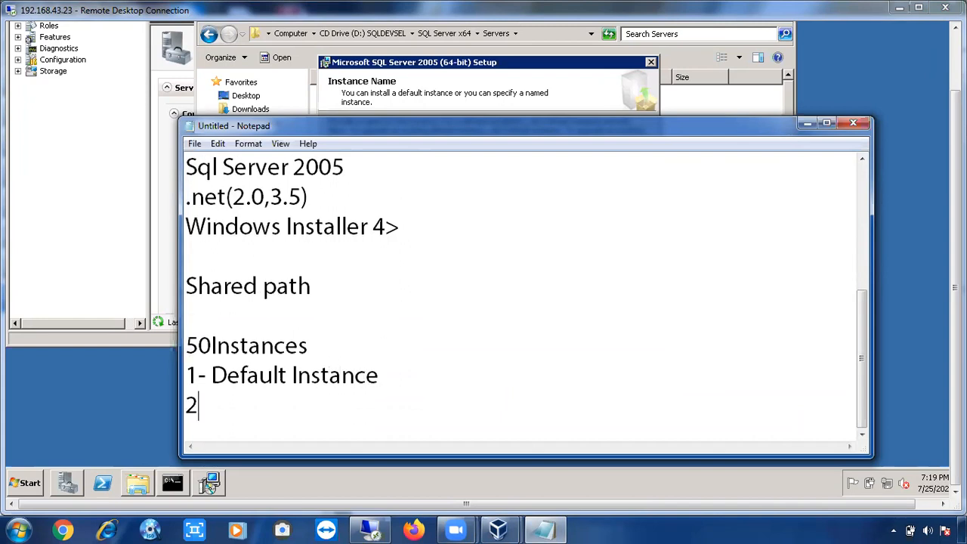
pyautogui.write('-')
pyautogui.press('BackSpace')
pyautogui.press('BackSpace')
pyautogui.write('49- Named Instances')
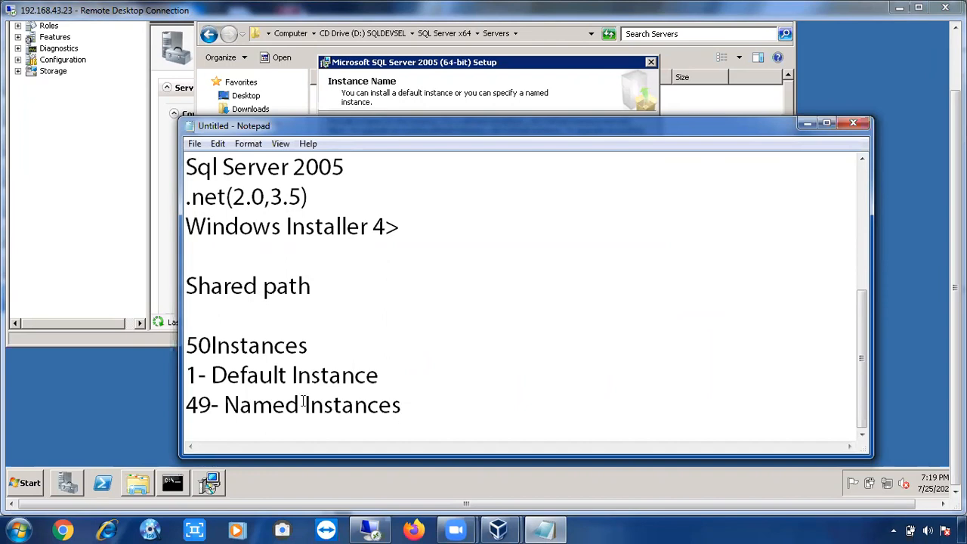
pyautogui.moveTo(187, 374); pyautogui.dragTo(354, 377)
pyautogui.moveTo(402, 405); pyautogui.dragTo(176, 392)
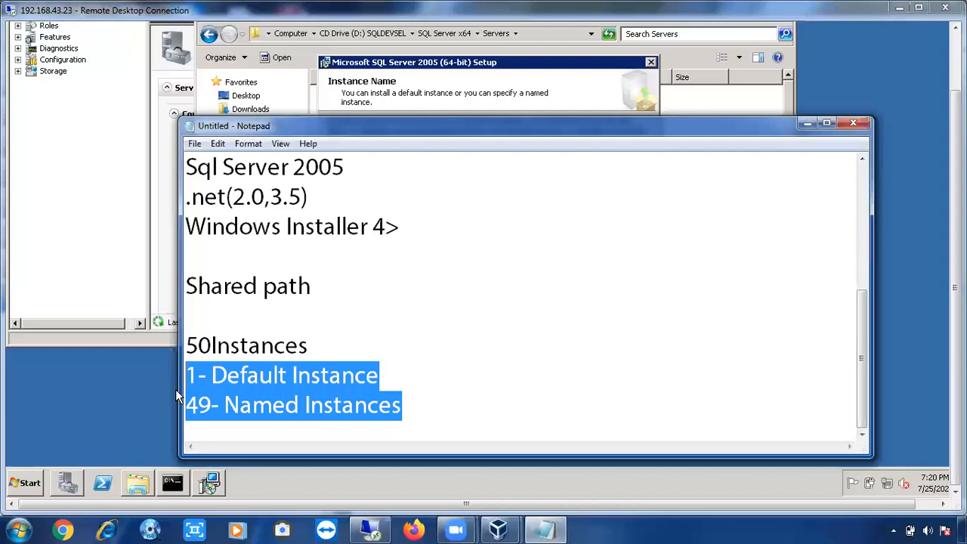
pyautogui.click(175, 390)
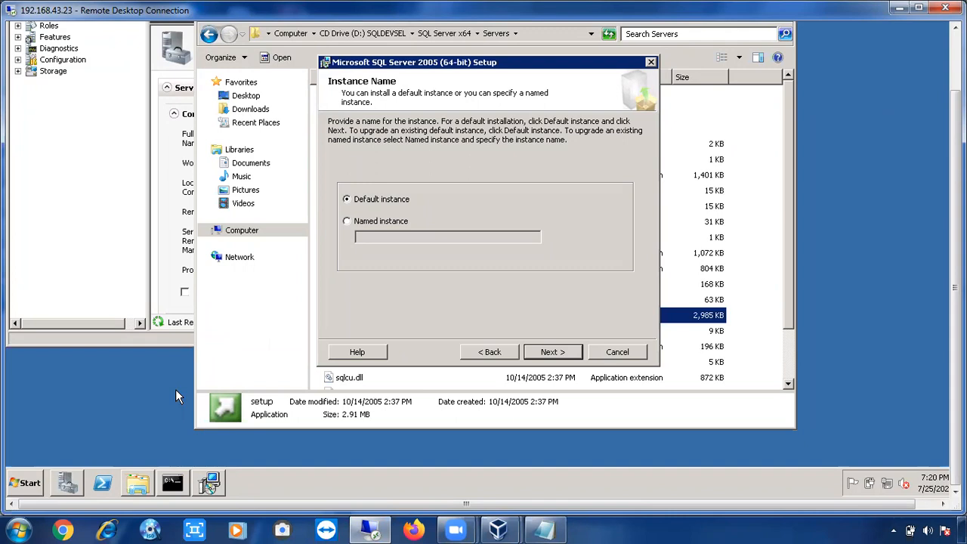
# Step: Try the Named instance option on the Instance Name page and set the choice back to Default instance
pyautogui.click(360, 220)
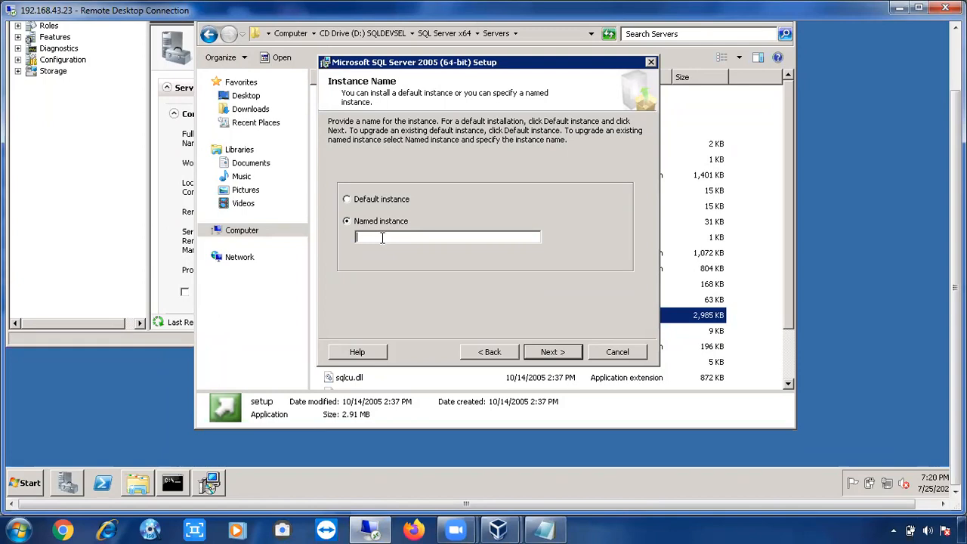
pyautogui.click(349, 199)
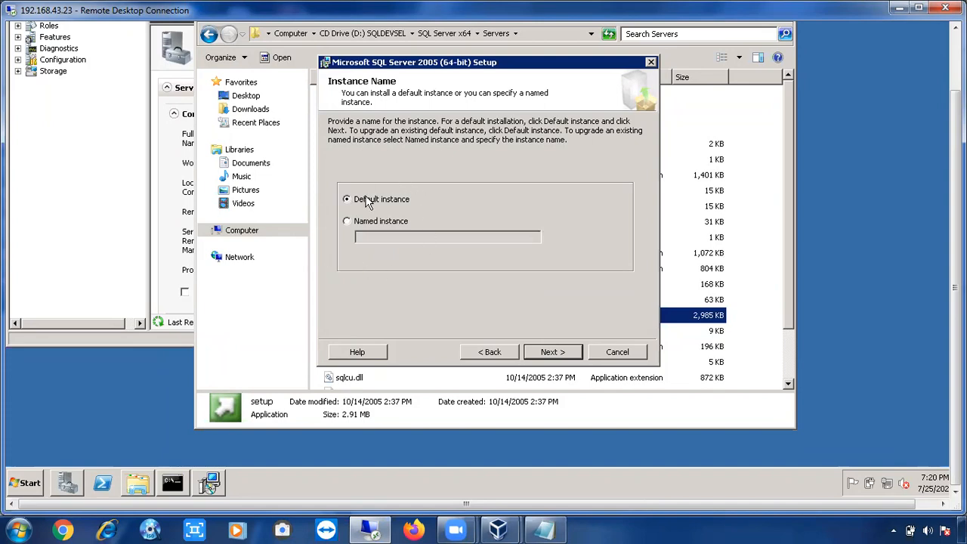
pyautogui.click(347, 221)
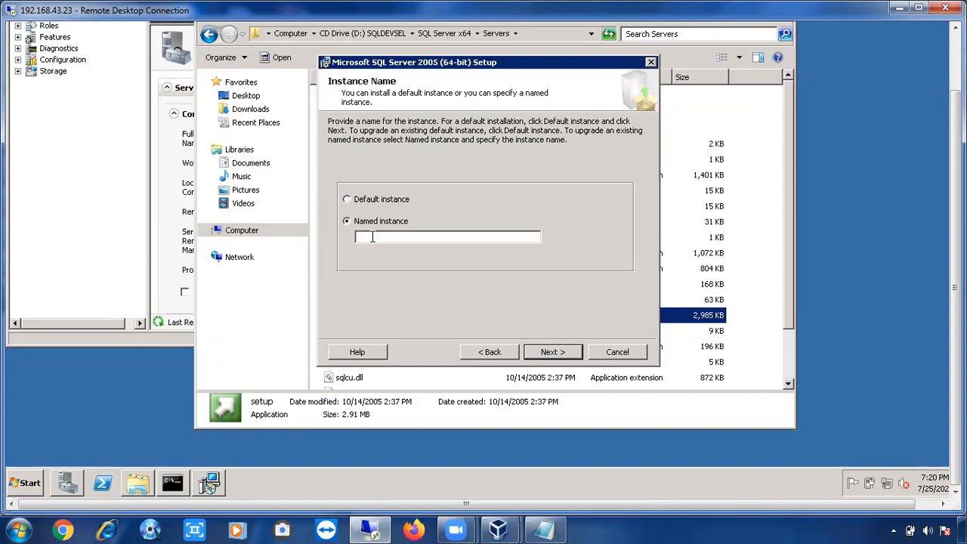
pyautogui.click(365, 203)
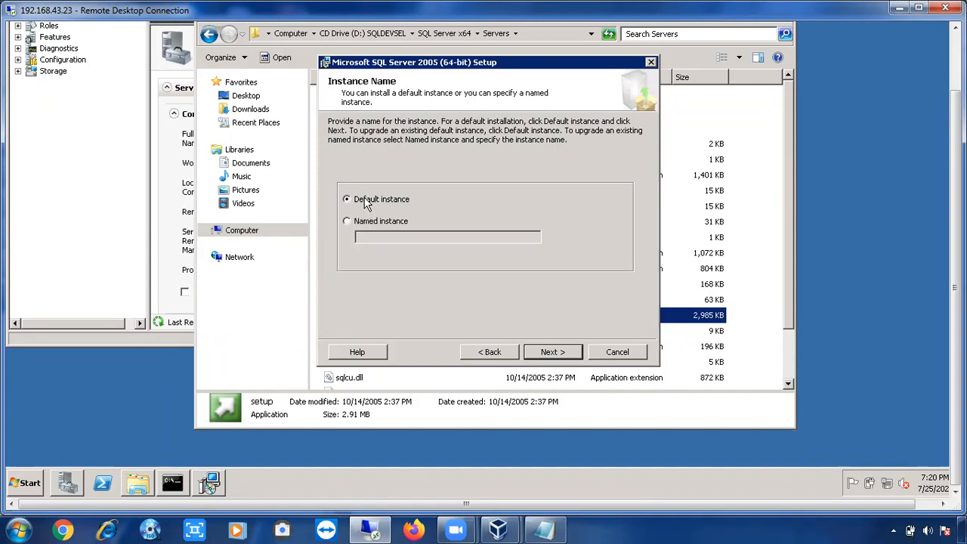